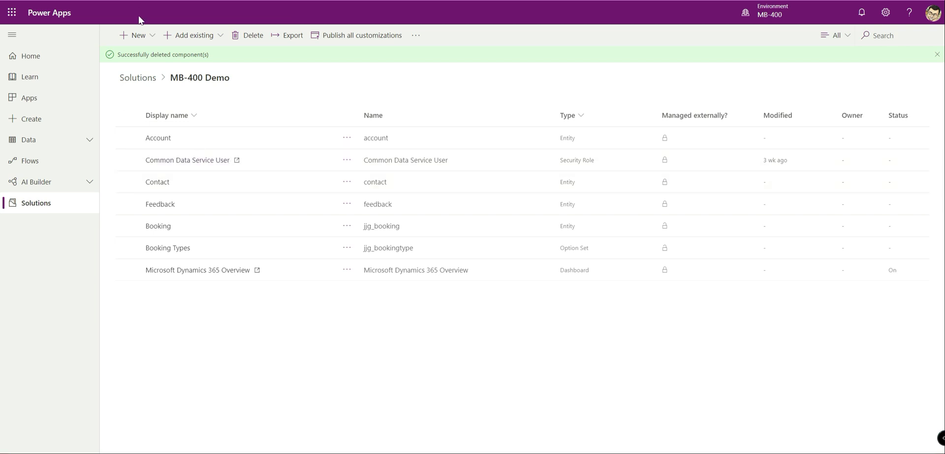
Start creating a new security role from the solution's New > Other menu.
{"action": "left_click", "coordinate": [136, 35]}
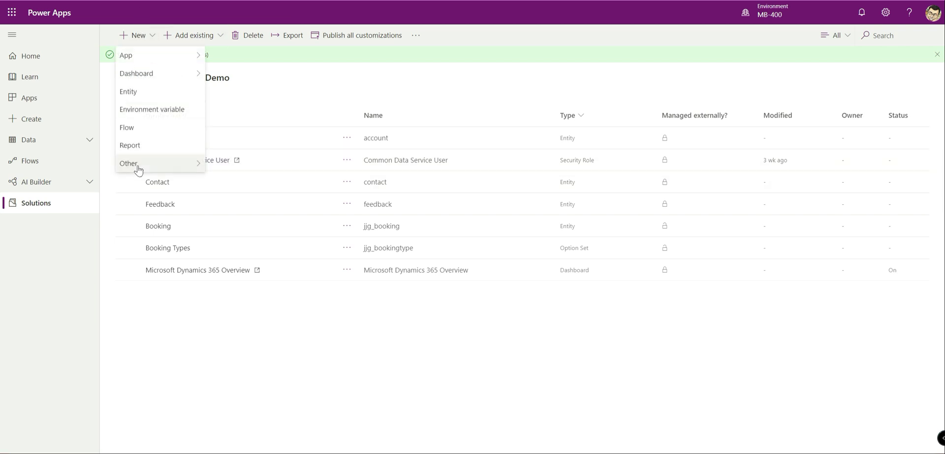
{"action": "mouse_move", "coordinate": [178, 165]}
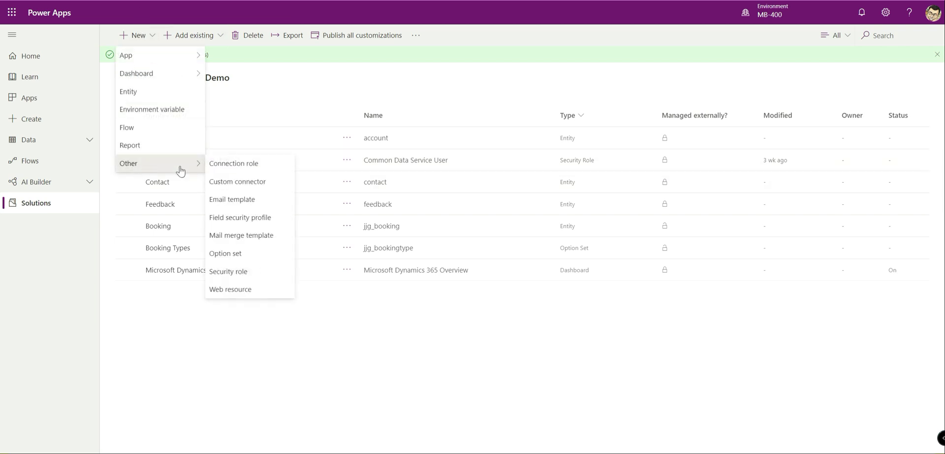
{"action": "left_click", "coordinate": [242, 272]}
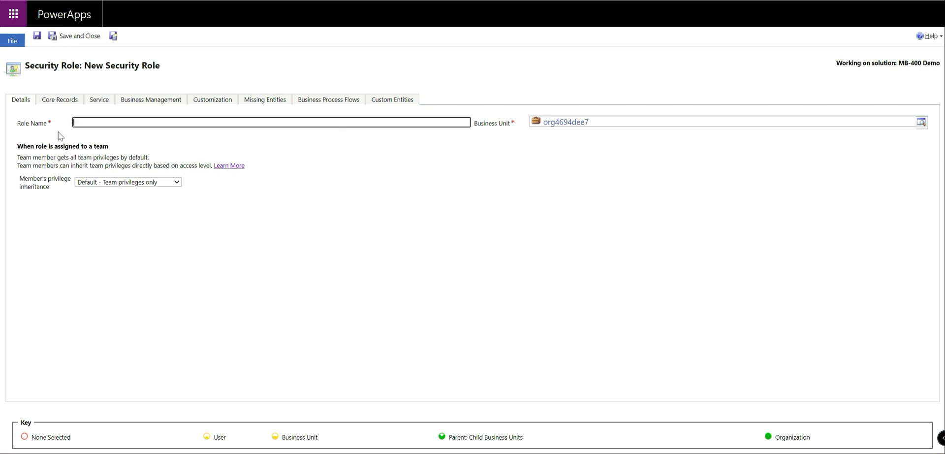
Browse the role editor's Core Records, Service, Business Management, Customization, Missing Entities and Business Process Flows tabs.
{"action": "left_click", "coordinate": [61, 99]}
{"action": "left_click", "coordinate": [97, 100]}
{"action": "left_click", "coordinate": [158, 101]}
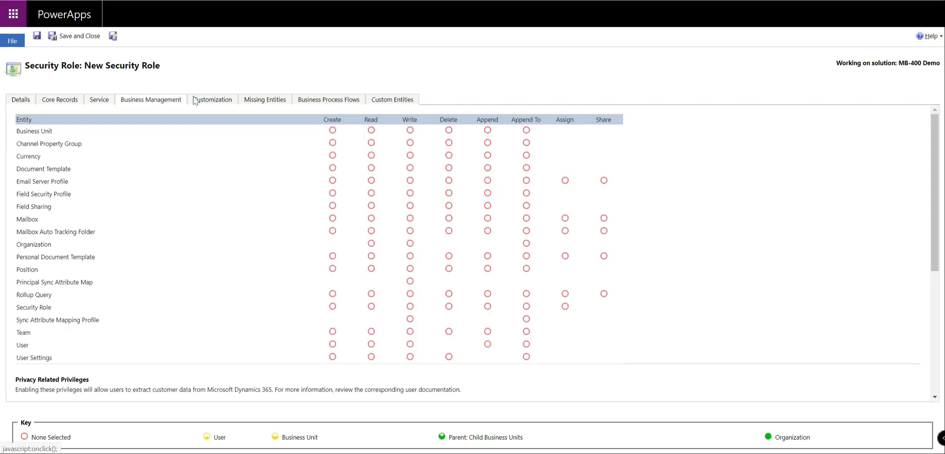
{"action": "left_click", "coordinate": [212, 104]}
{"action": "left_click", "coordinate": [264, 103]}
{"action": "left_click", "coordinate": [312, 103]}
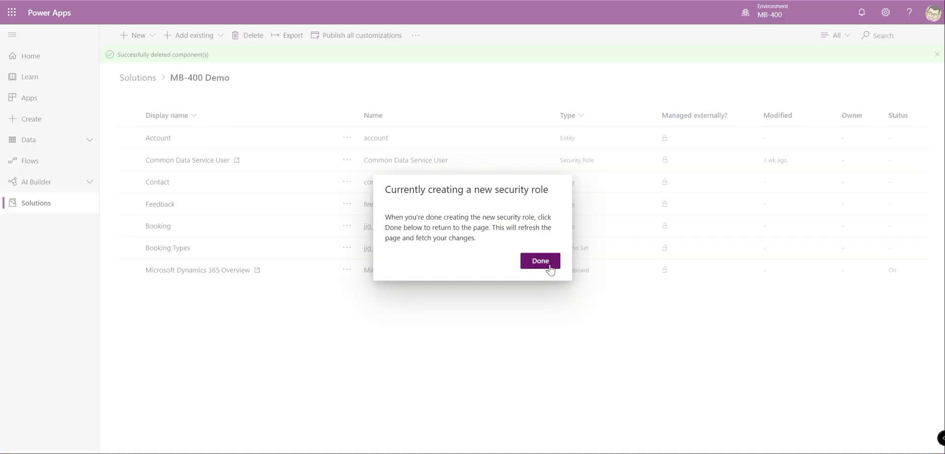
Dismiss the notice and go to Advanced Settings > Security > Security Roles.
{"action": "left_click", "coordinate": [550, 266]}
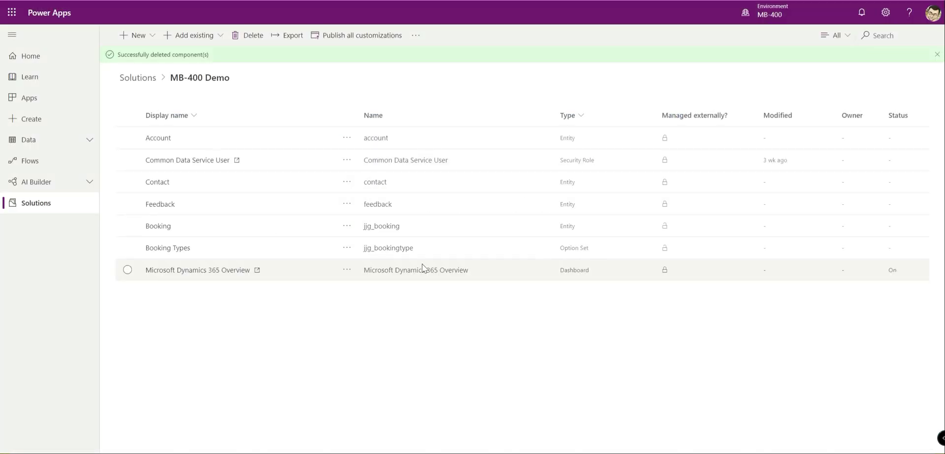
{"action": "left_click", "coordinate": [886, 13]}
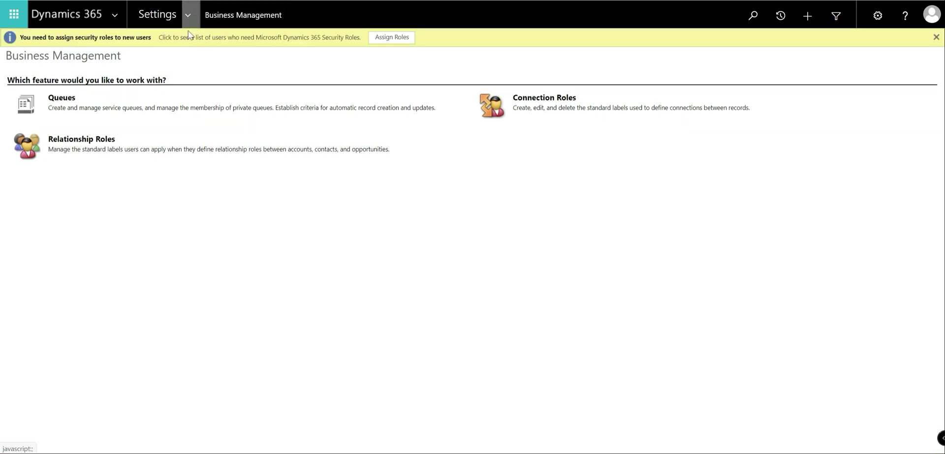
{"action": "left_click", "coordinate": [188, 15]}
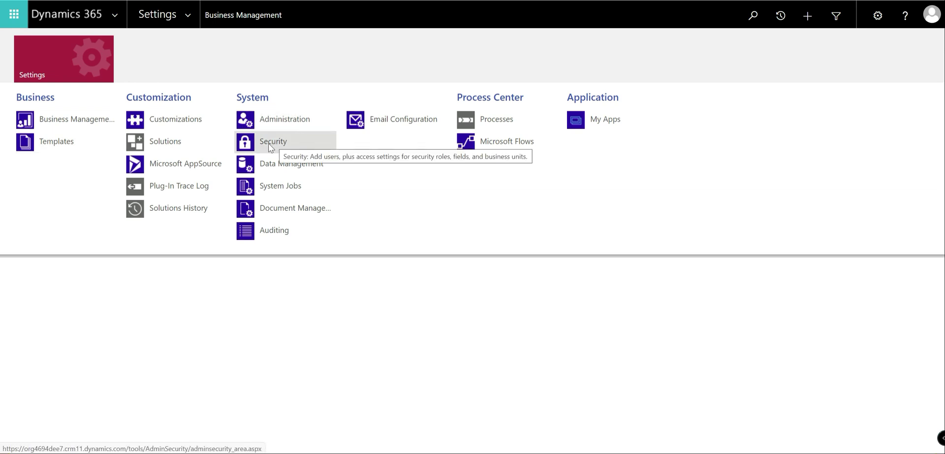
{"action": "left_click", "coordinate": [284, 146]}
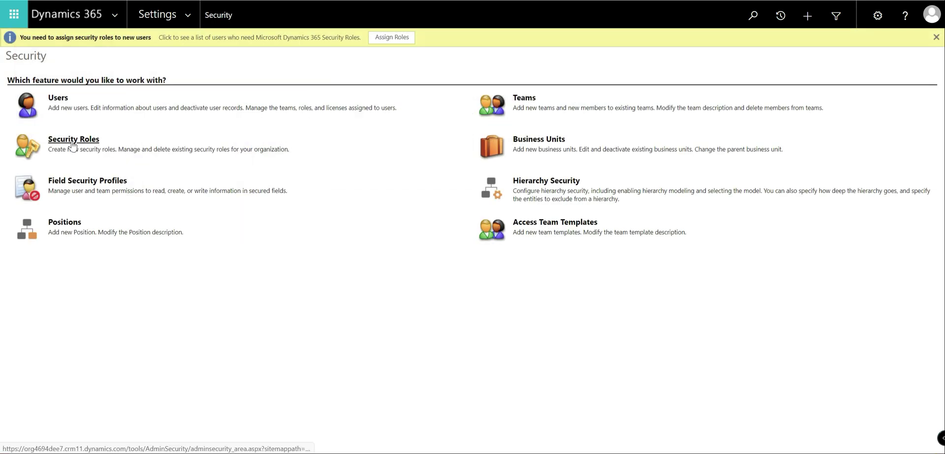
{"action": "left_click", "coordinate": [72, 140]}
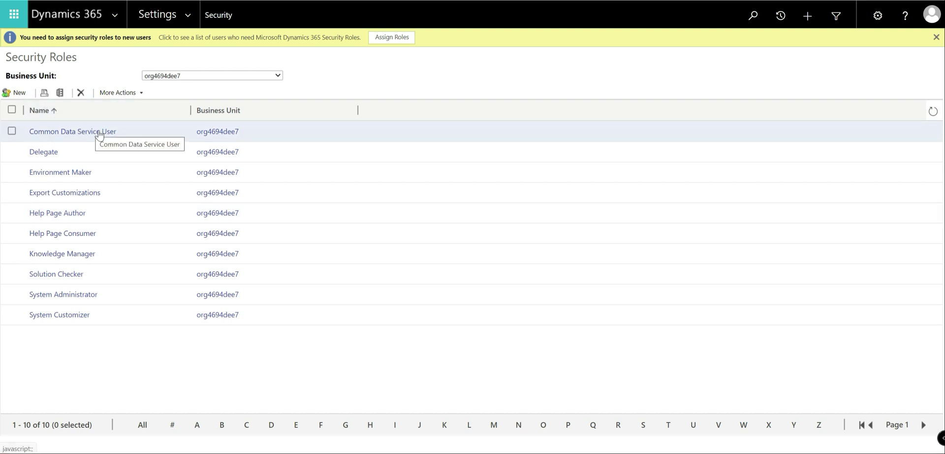
Create a new blank role named 'MB-400 Security Role' and save it.
{"action": "left_click", "coordinate": [67, 132]}
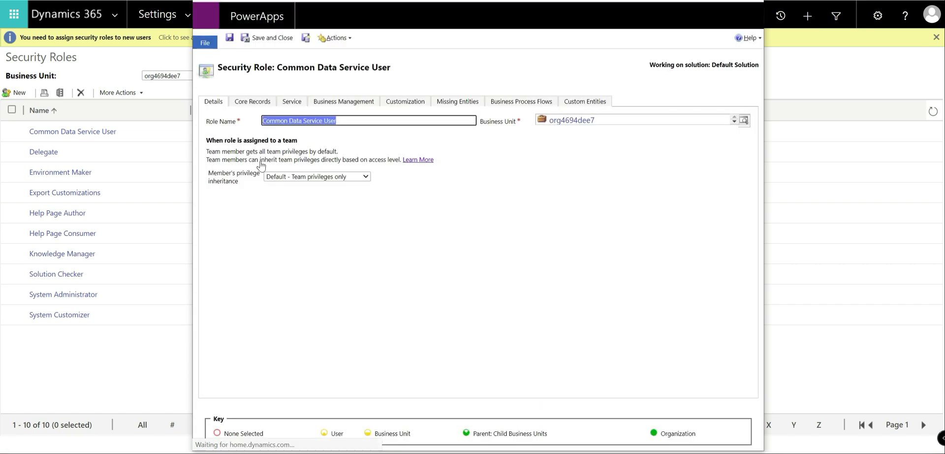
{"action": "left_click", "coordinate": [306, 39]}
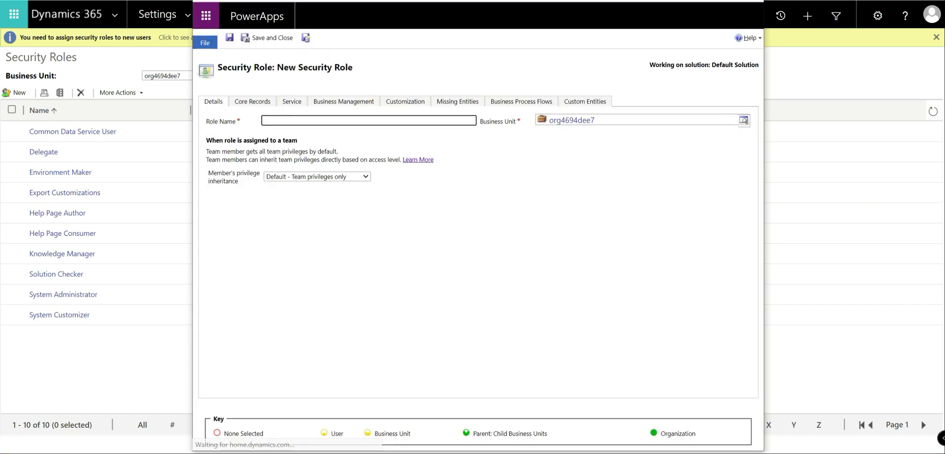
{"action": "left_click", "coordinate": [296, 120]}
{"action": "type", "text": "K"}
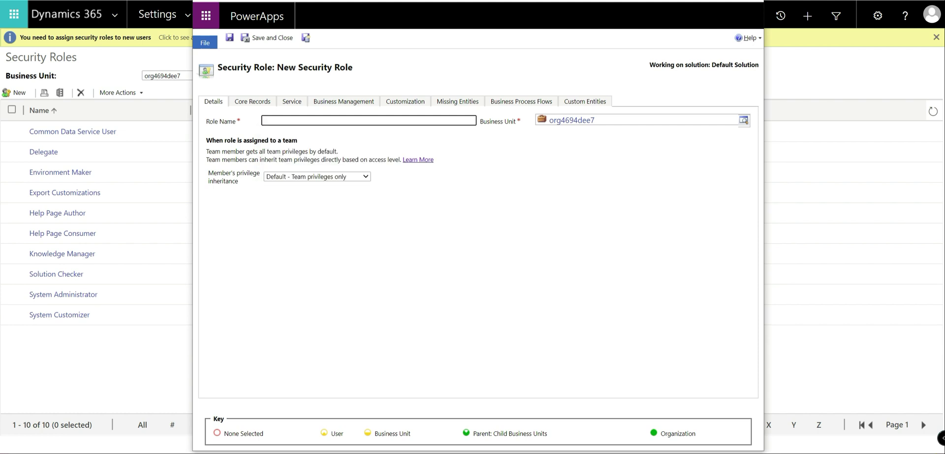
{"action": "type", "text": "MB-400 Security Role"}
{"action": "left_click", "coordinate": [229, 38]}
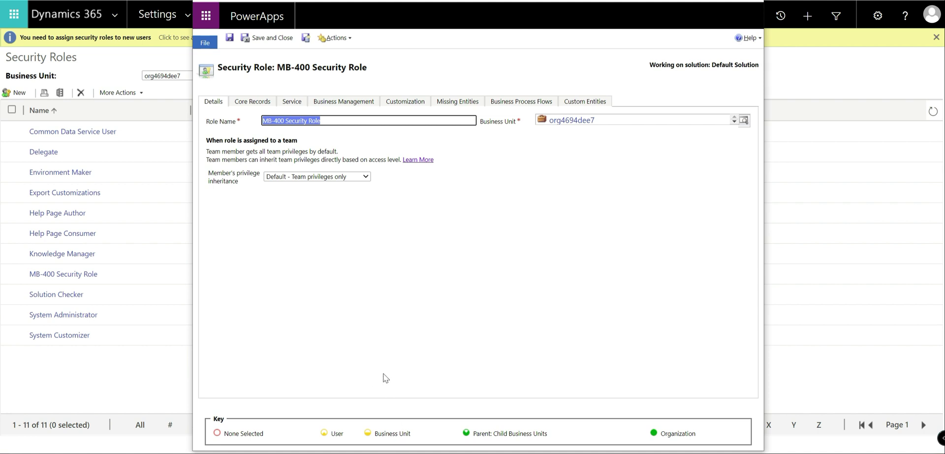
{"action": "left_click", "coordinate": [458, 285]}
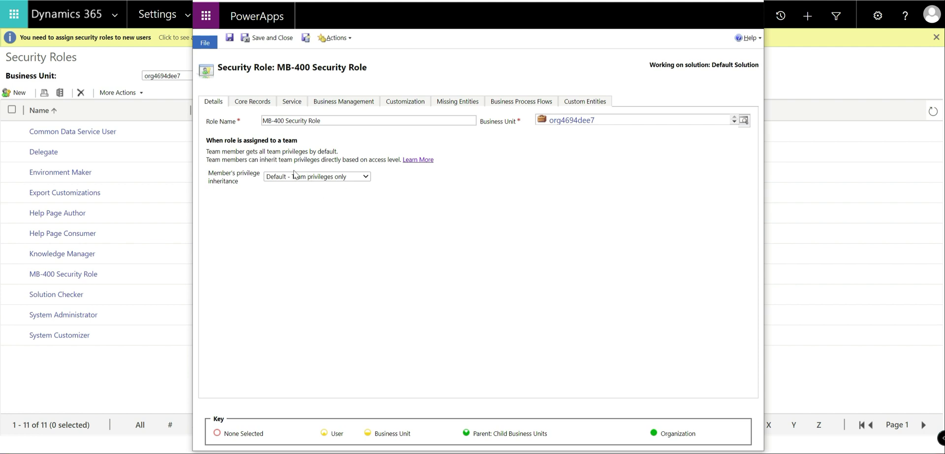
{"action": "left_click", "coordinate": [358, 178]}
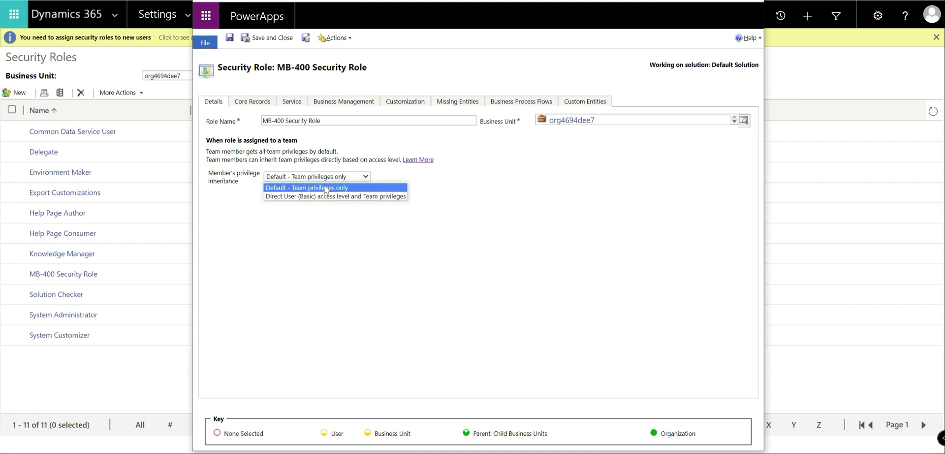
{"action": "left_click", "coordinate": [348, 283]}
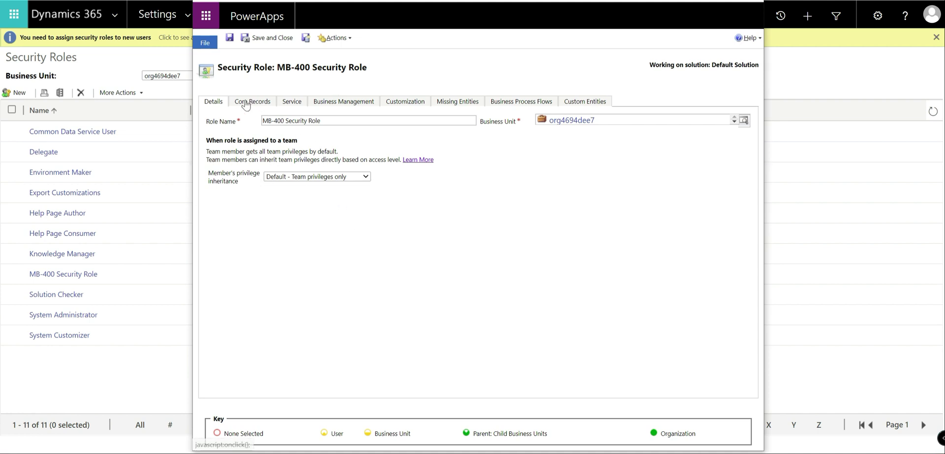
Look through the Core Records, Service and Business Management tabs, ending back on Core Records.
{"action": "left_click", "coordinate": [252, 105]}
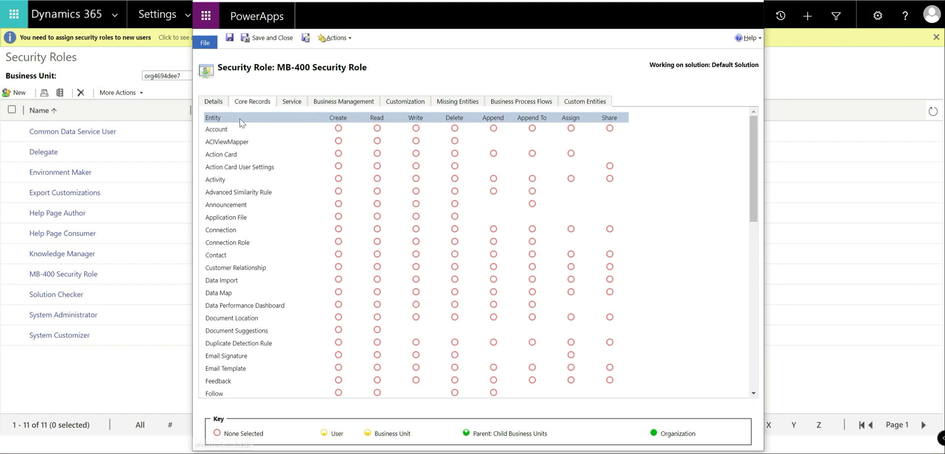
{"action": "left_click", "coordinate": [291, 102]}
{"action": "left_click", "coordinate": [333, 103]}
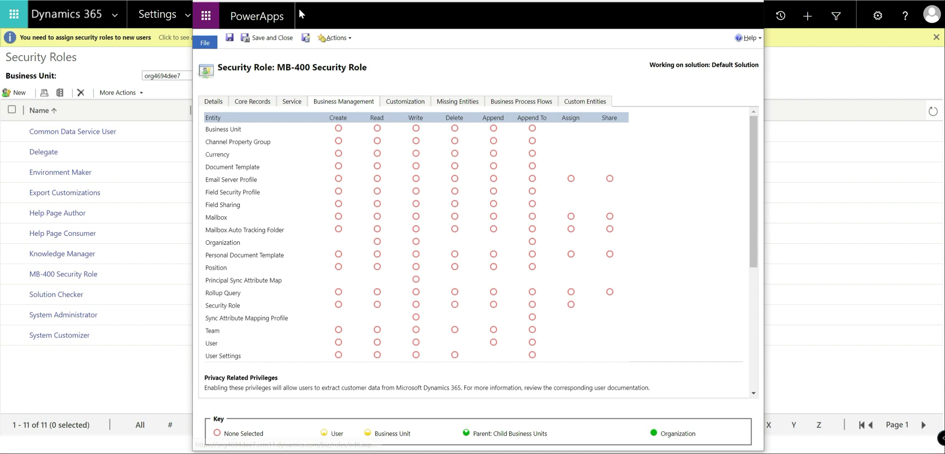
{"action": "left_click", "coordinate": [259, 103]}
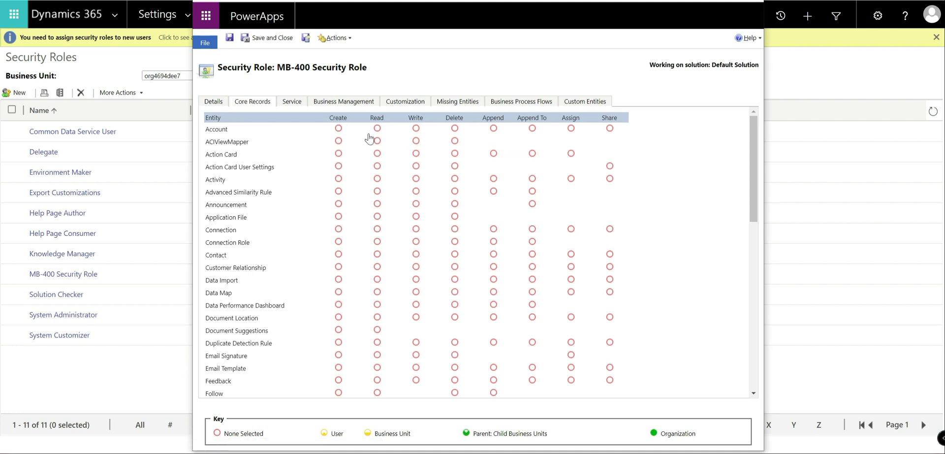
Grant User-level Account Read and Delete, plus Action Card Create, Read, Write and Delete.
{"action": "left_click", "coordinate": [377, 129]}
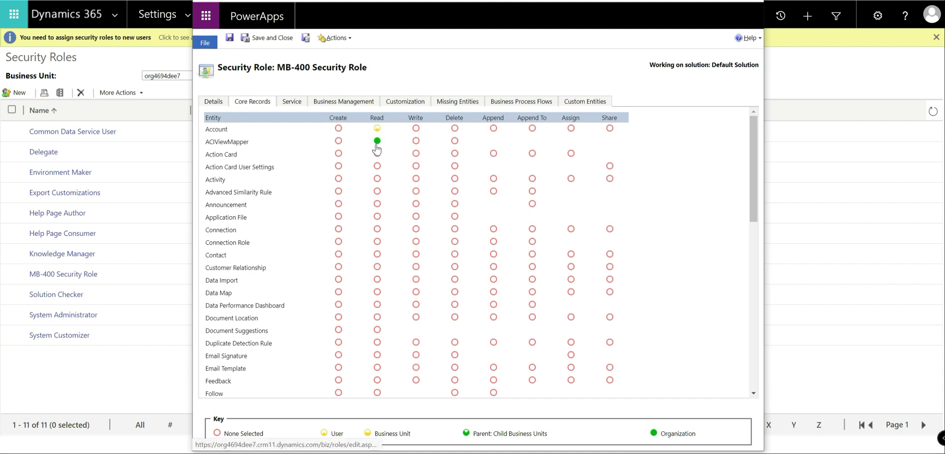
{"action": "left_click", "coordinate": [377, 153]}
{"action": "left_click", "coordinate": [338, 154]}
{"action": "left_click", "coordinate": [415, 153]}
{"action": "left_click", "coordinate": [453, 153]}
{"action": "left_click", "coordinate": [454, 129]}
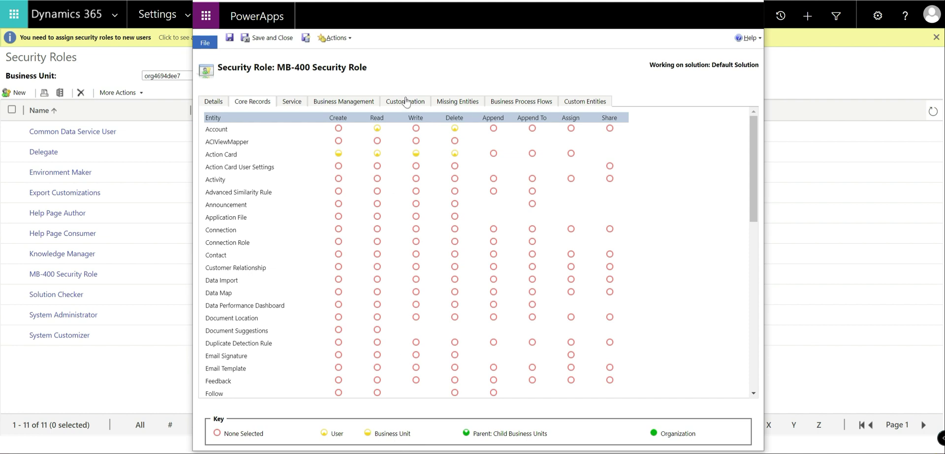
Add Account Write, raise Account Delete and Create to Organization, and leave Append unset.
{"action": "left_click", "coordinate": [416, 128]}
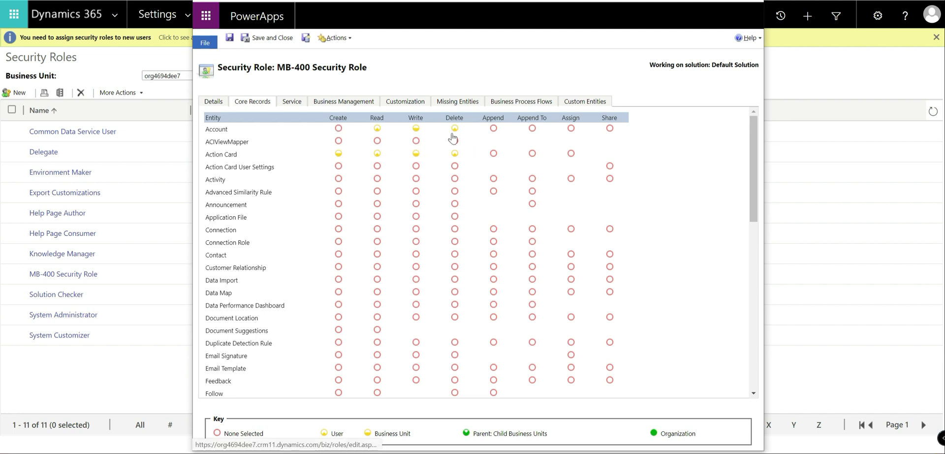
{"action": "left_click", "coordinate": [454, 128]}
{"action": "left_click", "coordinate": [454, 128]}
{"action": "left_click", "coordinate": [454, 128]}
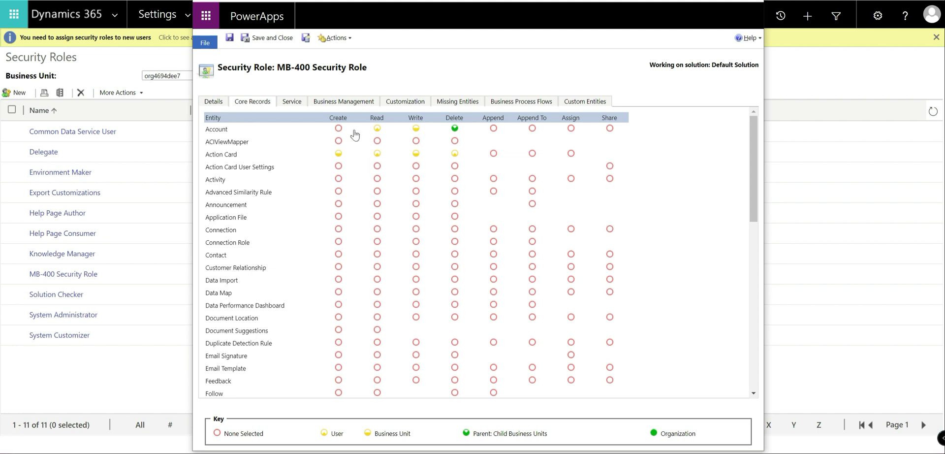
{"action": "left_click", "coordinate": [339, 129]}
{"action": "left_click", "coordinate": [339, 128]}
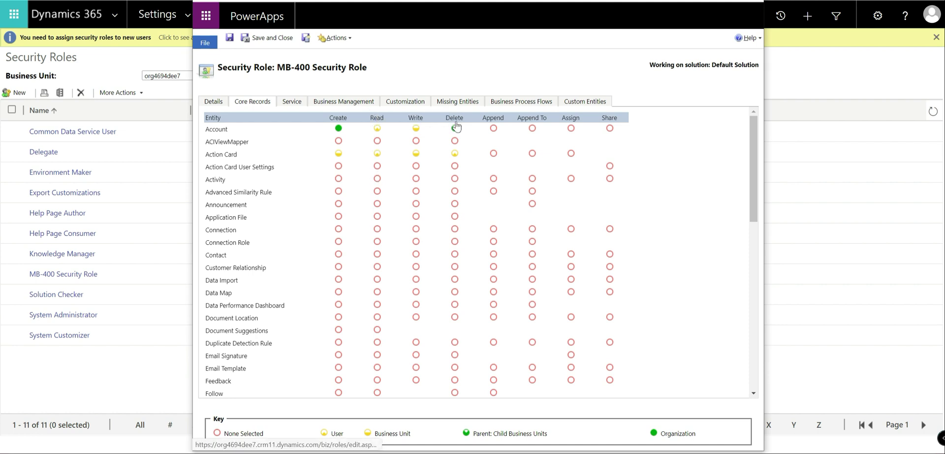
{"action": "left_click", "coordinate": [494, 129]}
{"action": "left_click", "coordinate": [496, 132]}
{"action": "left_click", "coordinate": [496, 132]}
{"action": "left_click", "coordinate": [495, 132]}
{"action": "left_click", "coordinate": [494, 133]}
Set ACIViewMapper Create and Read to Organization level, cycling Account Append back to none.
{"action": "left_click", "coordinate": [338, 142]}
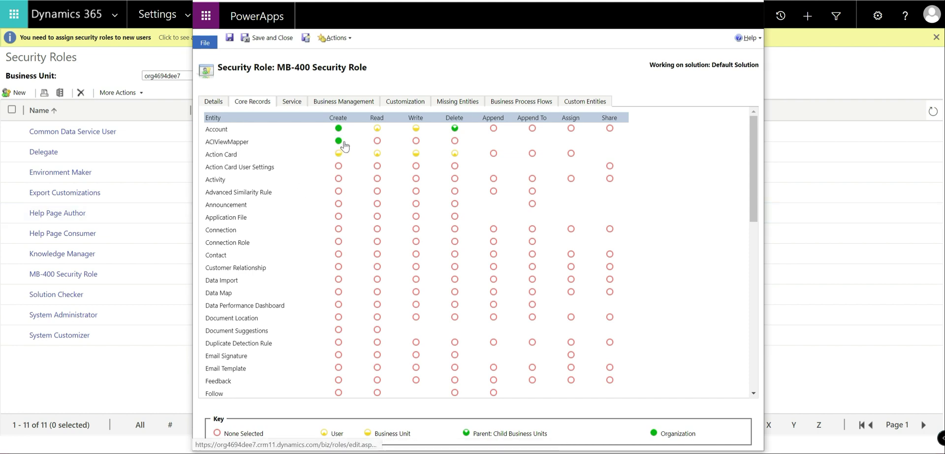
{"action": "left_click", "coordinate": [339, 142]}
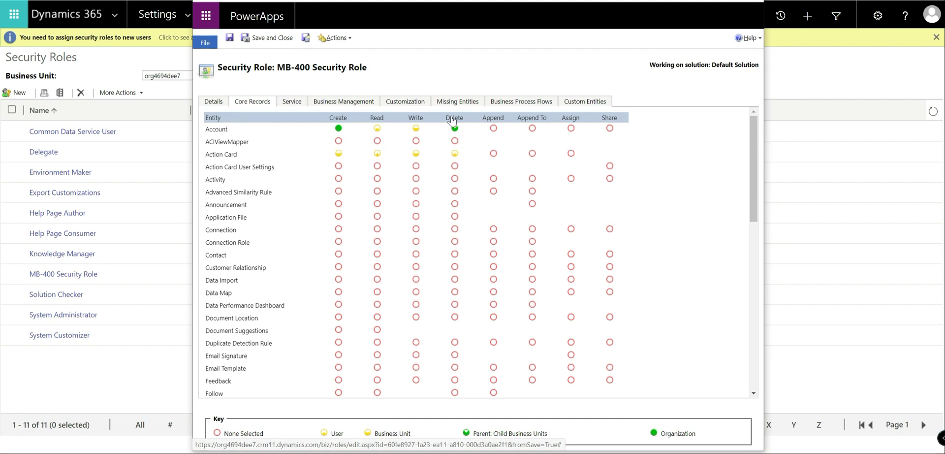
{"action": "left_click", "coordinate": [493, 129]}
{"action": "left_click", "coordinate": [494, 129]}
{"action": "left_click", "coordinate": [494, 129]}
{"action": "left_click", "coordinate": [493, 128]}
{"action": "left_click", "coordinate": [493, 129]}
{"action": "left_click", "coordinate": [377, 141]}
{"action": "left_click", "coordinate": [376, 142]}
{"action": "left_click", "coordinate": [376, 142]}
{"action": "left_click", "coordinate": [376, 141]}
{"action": "left_click", "coordinate": [338, 142]}
{"action": "left_click", "coordinate": [338, 141]}
{"action": "left_click", "coordinate": [338, 142]}
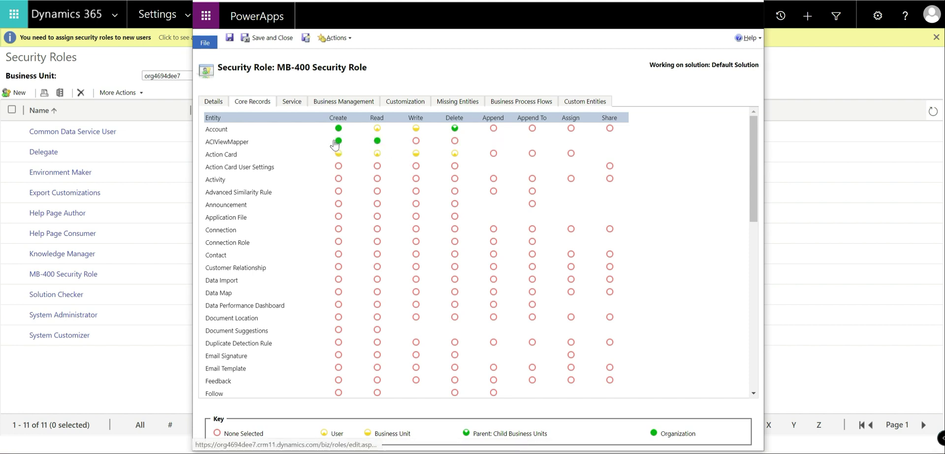
{"action": "left_click", "coordinate": [339, 141]}
Set every Account privilege to User level and restore ACIViewMapper Create to Organization.
{"action": "left_click", "coordinate": [213, 132]}
{"action": "left_click", "coordinate": [214, 134]}
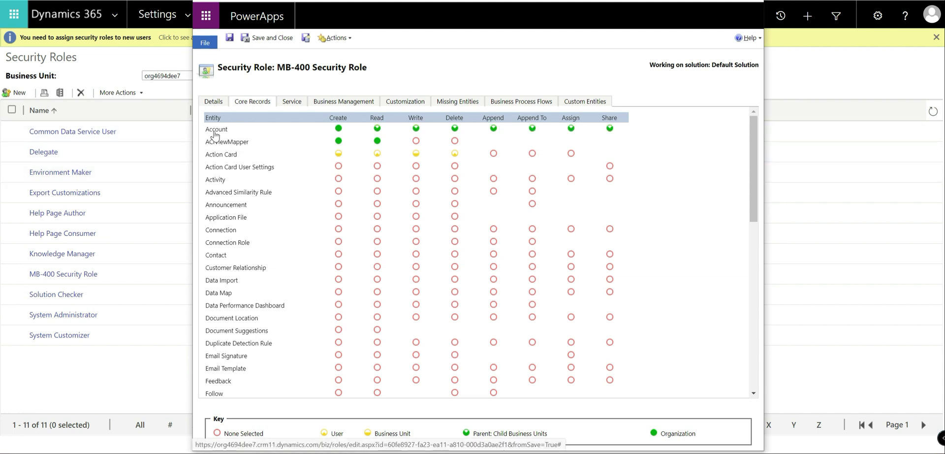
{"action": "left_click", "coordinate": [214, 134]}
{"action": "left_click", "coordinate": [214, 133]}
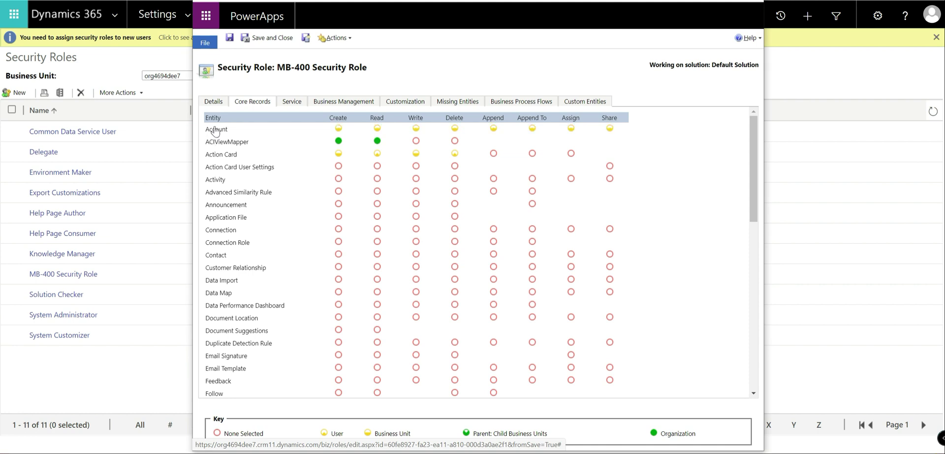
{"action": "left_click", "coordinate": [215, 132]}
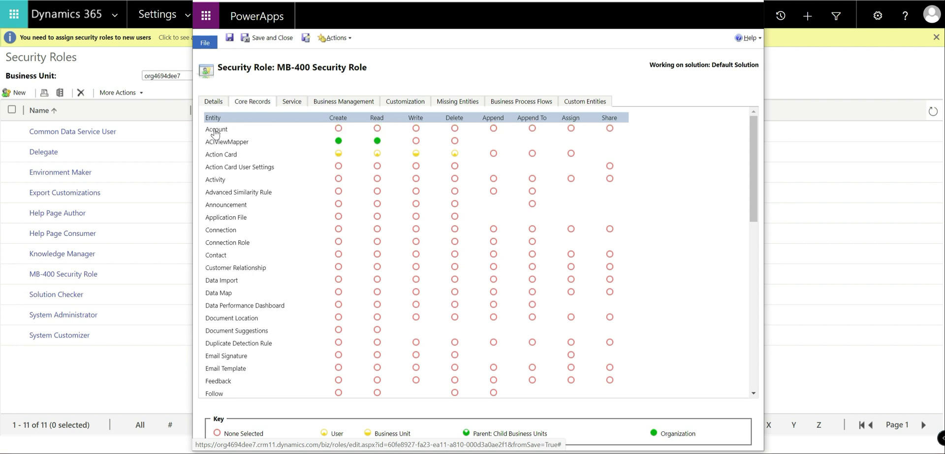
{"action": "left_click", "coordinate": [215, 133]}
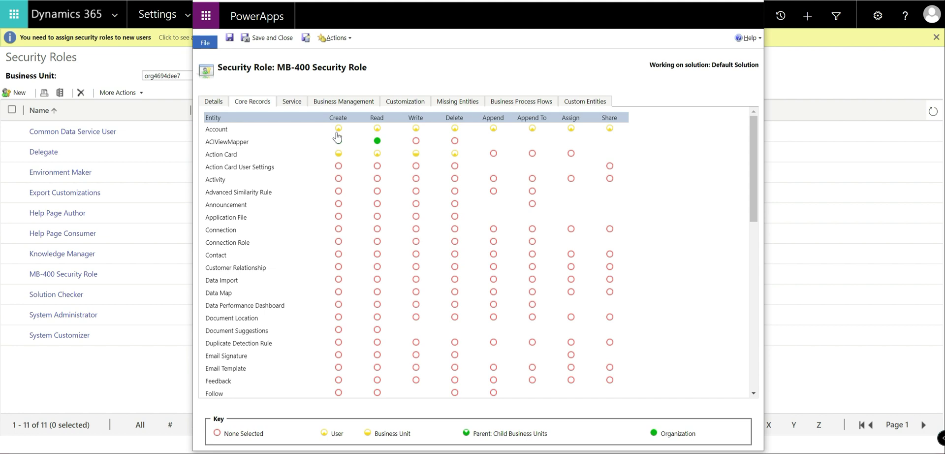
{"action": "left_click", "coordinate": [338, 139]}
Set the Write privilege to User level for all Core Records entities.
{"action": "scroll", "coordinate": [432, 253], "scroll_direction": "down", "scroll_amount": 5}
{"action": "scroll", "coordinate": [422, 301], "scroll_direction": "up", "scroll_amount": 5}
{"action": "left_click", "coordinate": [421, 120]}
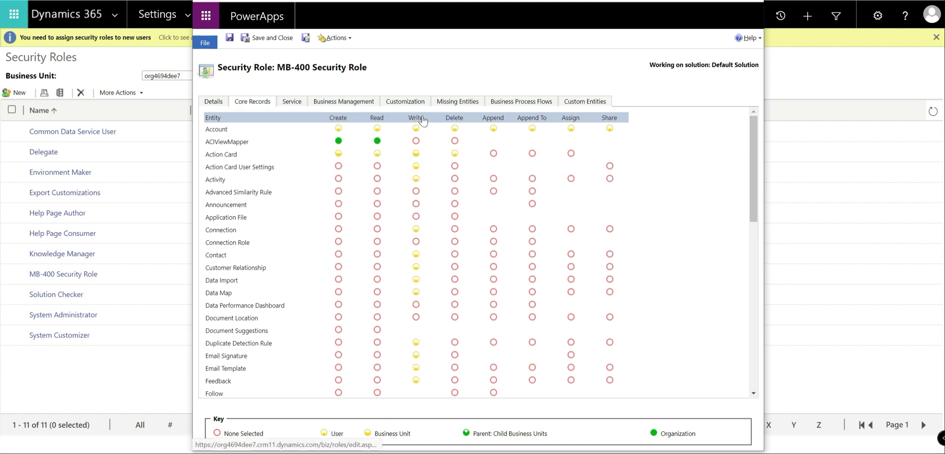
{"action": "left_click", "coordinate": [421, 120]}
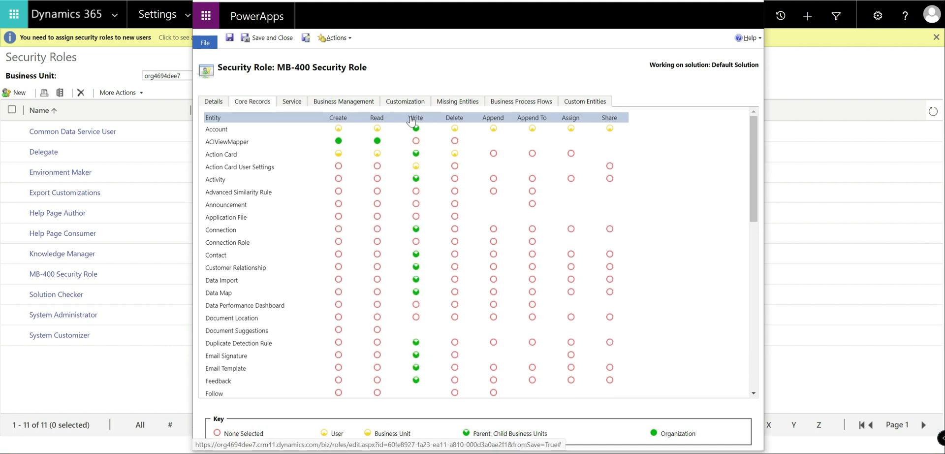
{"action": "left_click", "coordinate": [412, 120]}
{"action": "left_click", "coordinate": [415, 119]}
{"action": "left_click", "coordinate": [418, 119]}
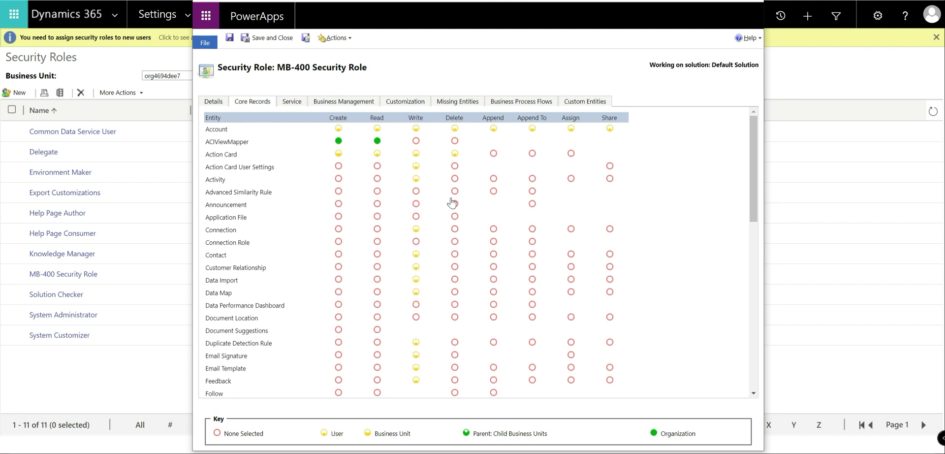
Under Miscellaneous Privileges, grant Publish Reports, View Audit History and View Audit Summary at Organization level.
{"action": "scroll", "coordinate": [452, 202], "scroll_direction": "down", "scroll_amount": 15}
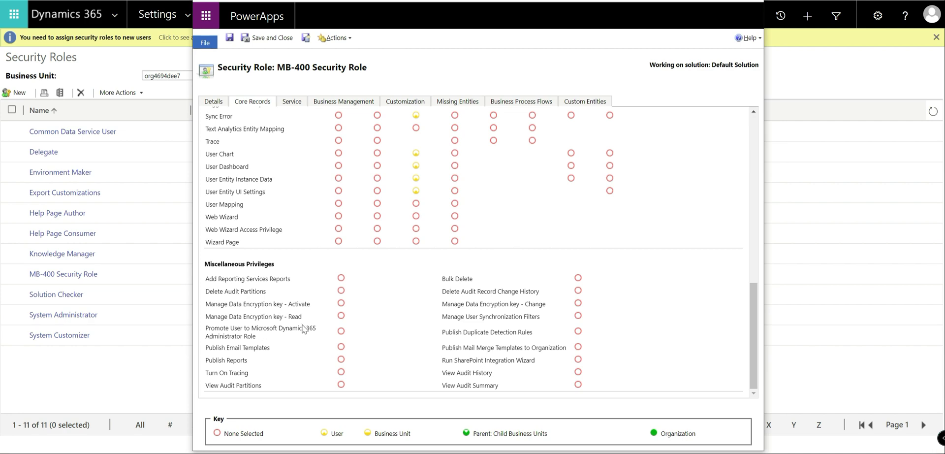
{"action": "scroll", "coordinate": [397, 305], "scroll_direction": "up", "scroll_amount": 15}
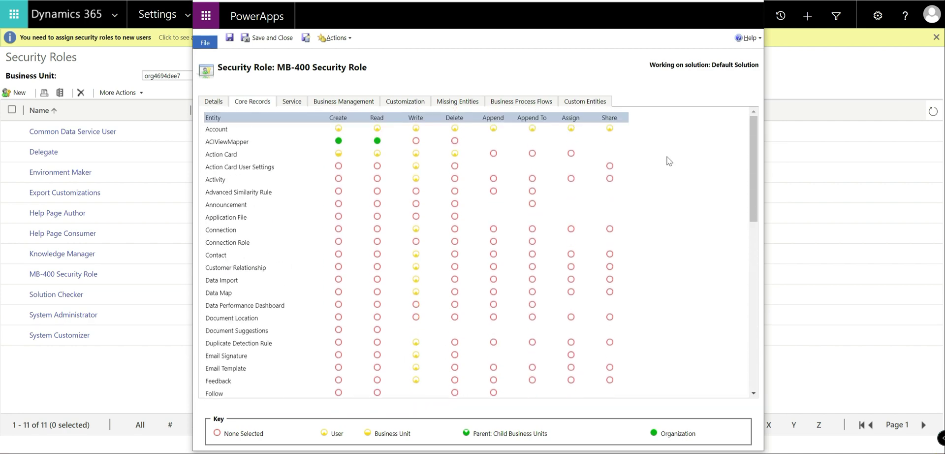
{"action": "scroll", "coordinate": [387, 282], "scroll_direction": "down", "scroll_amount": 3}
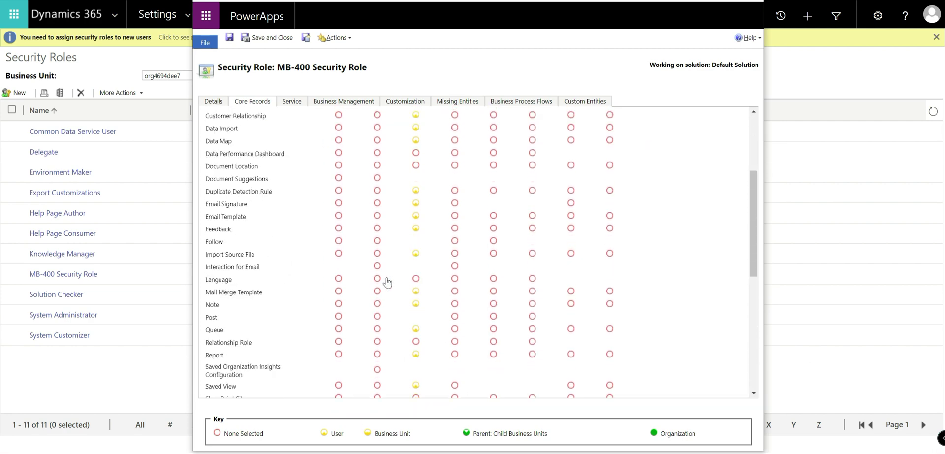
{"action": "scroll", "coordinate": [389, 278], "scroll_direction": "down", "scroll_amount": 5}
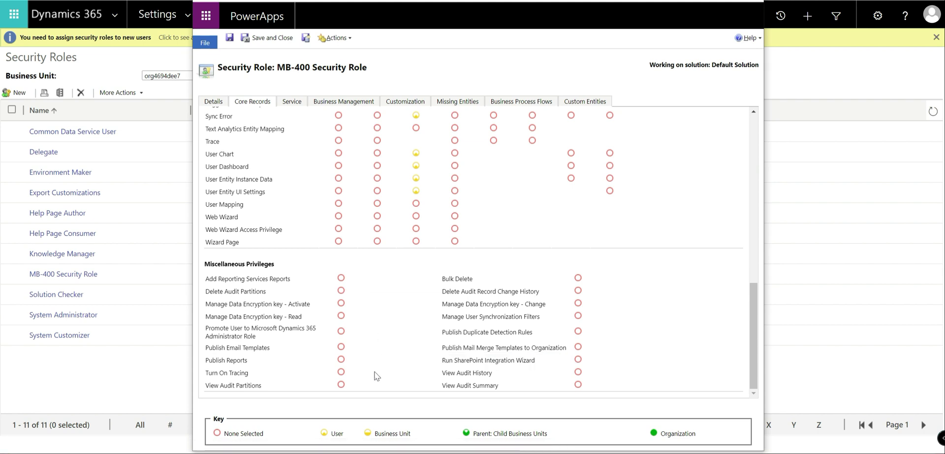
{"action": "left_click", "coordinate": [341, 360]}
{"action": "left_click", "coordinate": [578, 372]}
{"action": "left_click", "coordinate": [578, 384]}
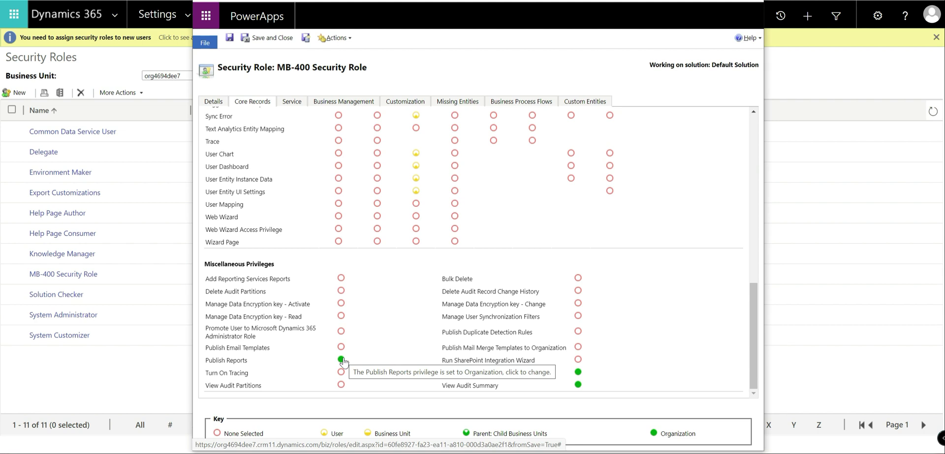
Move through the Service, Business Management and Customization tabs to Custom Entities.
{"action": "left_click", "coordinate": [300, 104]}
{"action": "left_click", "coordinate": [327, 103]}
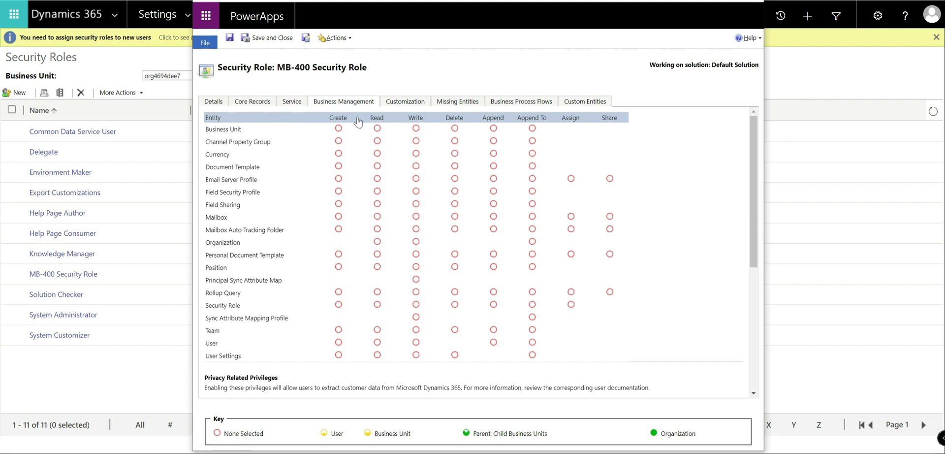
{"action": "left_click", "coordinate": [405, 105]}
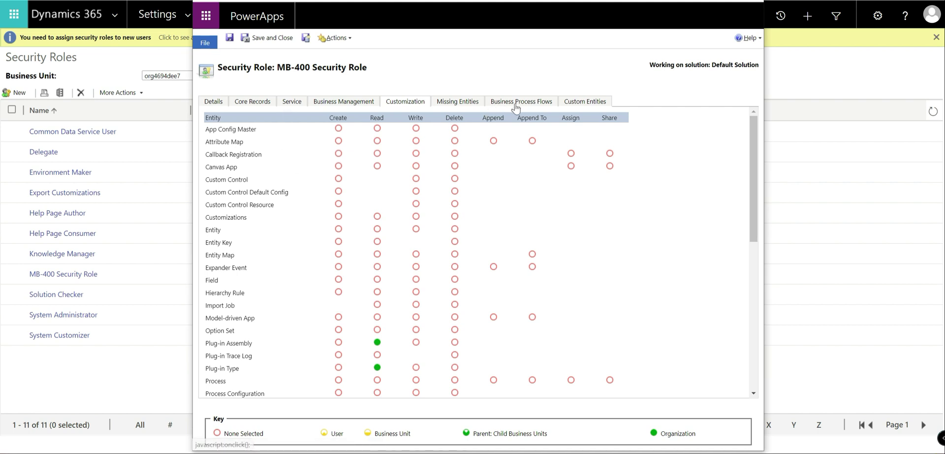
{"action": "left_click", "coordinate": [588, 102]}
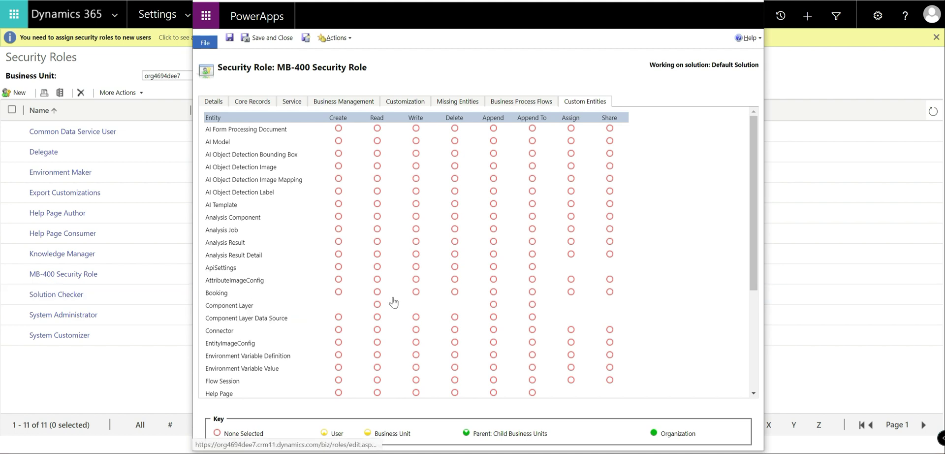
Give the Booking entity User-level Read, Write, Delete and Append privileges.
{"action": "left_click", "coordinate": [377, 292]}
{"action": "left_click", "coordinate": [416, 292]}
{"action": "left_click", "coordinate": [454, 292]}
{"action": "left_click", "coordinate": [493, 292]}
{"action": "scroll", "coordinate": [565, 315], "scroll_direction": "down", "scroll_amount": 3}
{"action": "scroll", "coordinate": [567, 320], "scroll_direction": "up", "scroll_amount": 5}
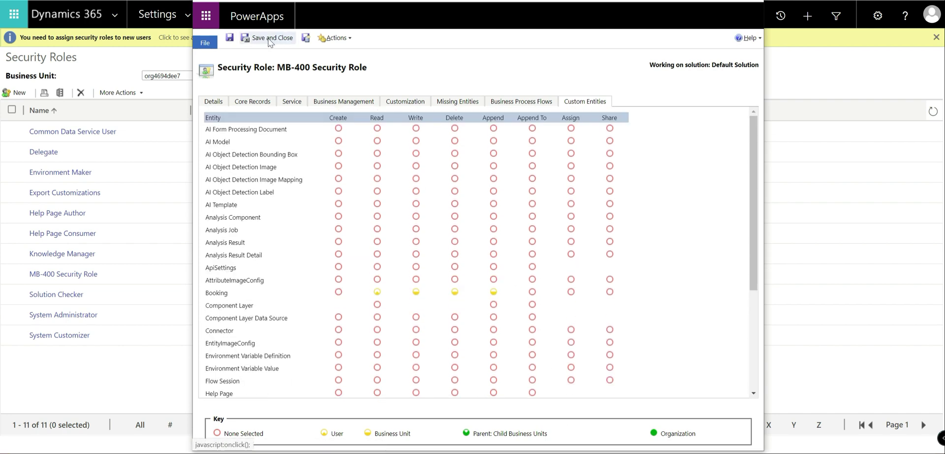
Save and close the role, then add MB-400 Security Role to the solution as an existing security role.
{"action": "left_click", "coordinate": [270, 39]}
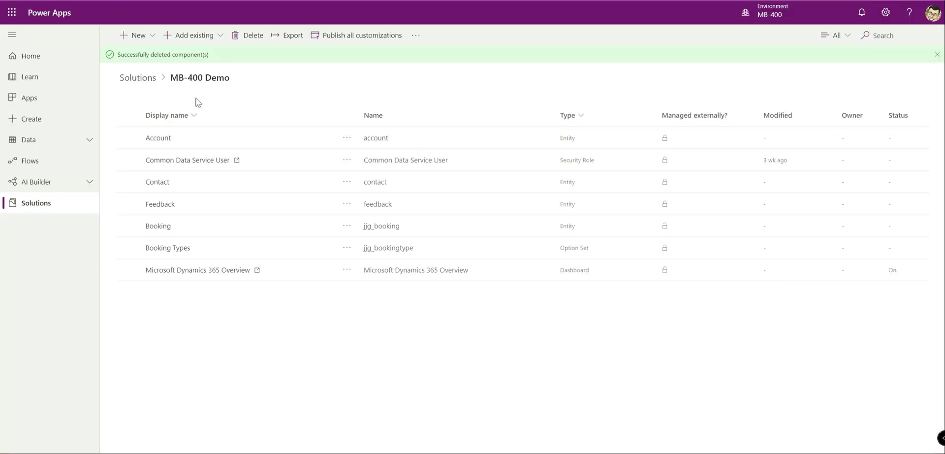
{"action": "left_click", "coordinate": [212, 36]}
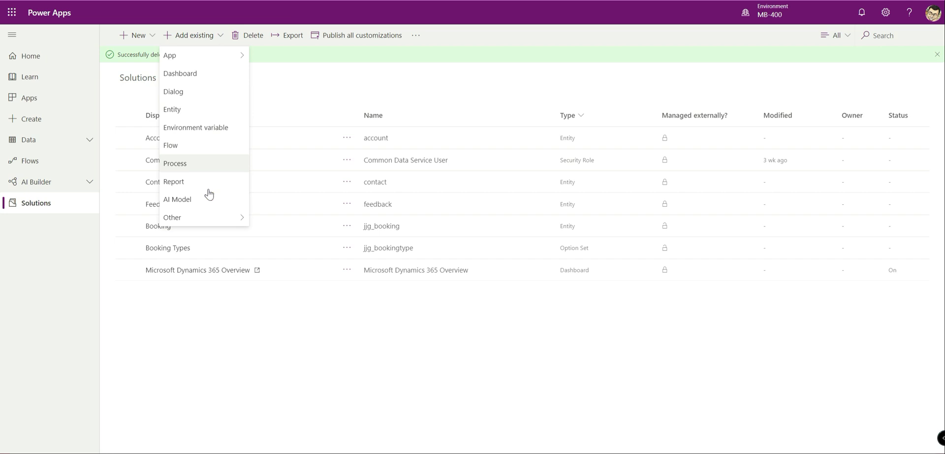
{"action": "mouse_move", "coordinate": [194, 217]}
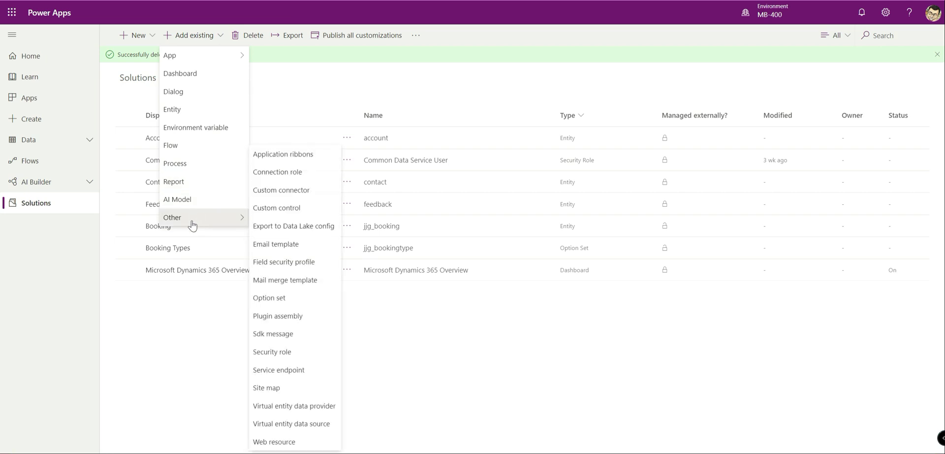
{"action": "left_click", "coordinate": [285, 353]}
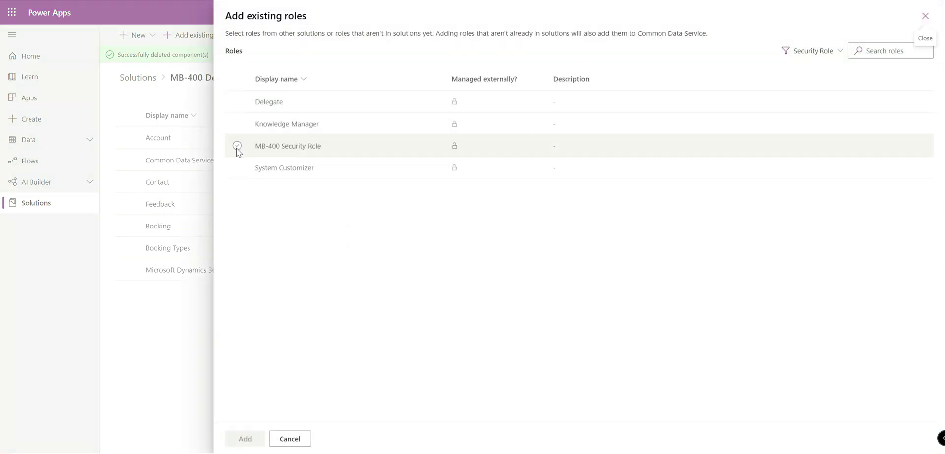
{"action": "left_click", "coordinate": [236, 146]}
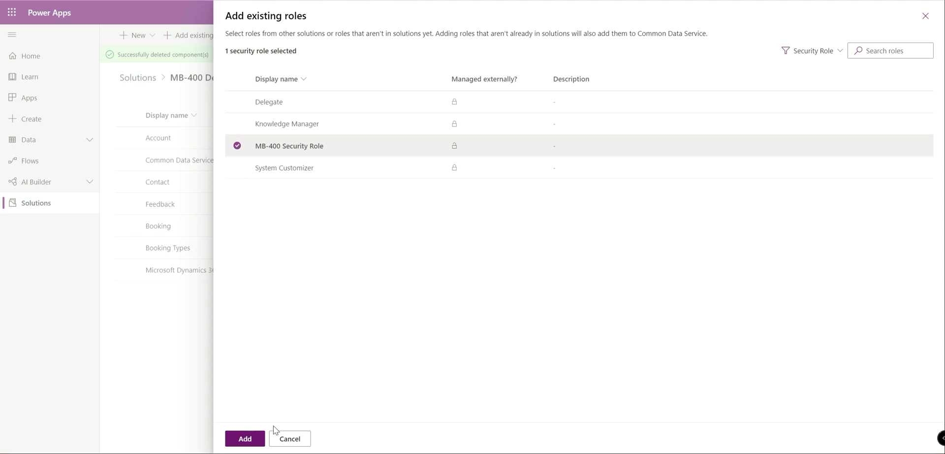
{"action": "left_click", "coordinate": [252, 438]}
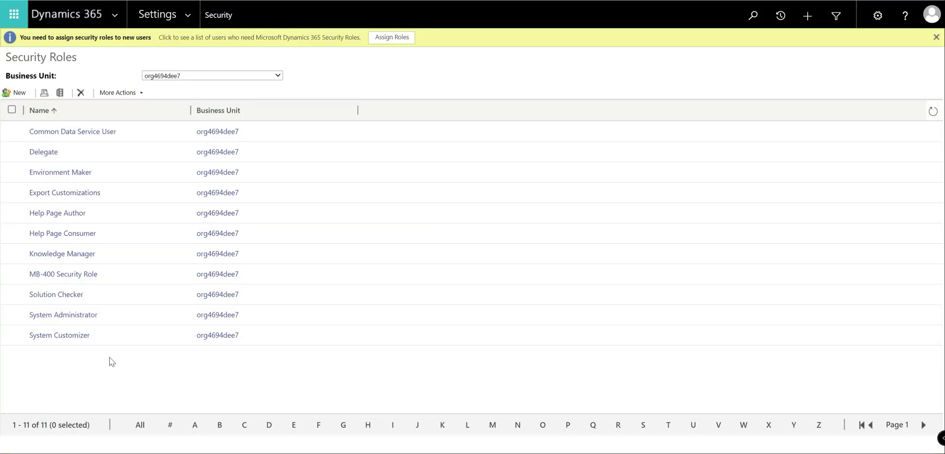
In Settings > Security > Users, give the first user the MB-400 Security Role.
{"action": "left_click", "coordinate": [194, 13]}
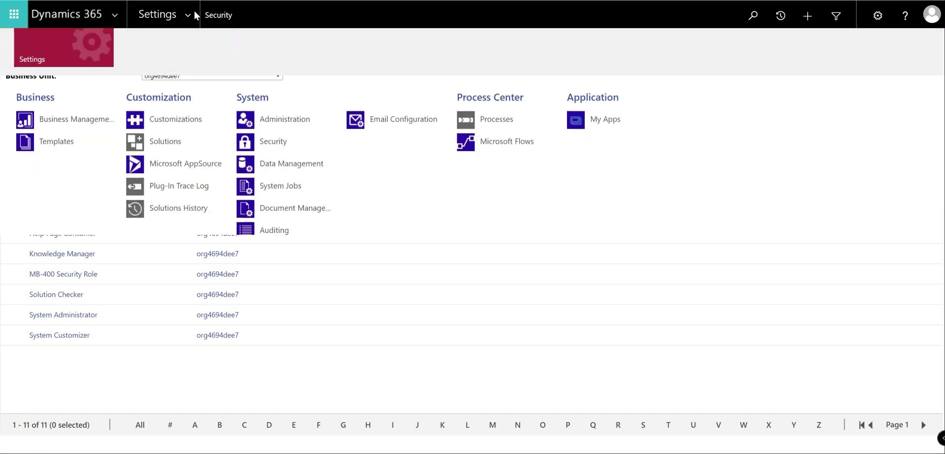
{"action": "left_click", "coordinate": [266, 142]}
{"action": "left_click", "coordinate": [57, 97]}
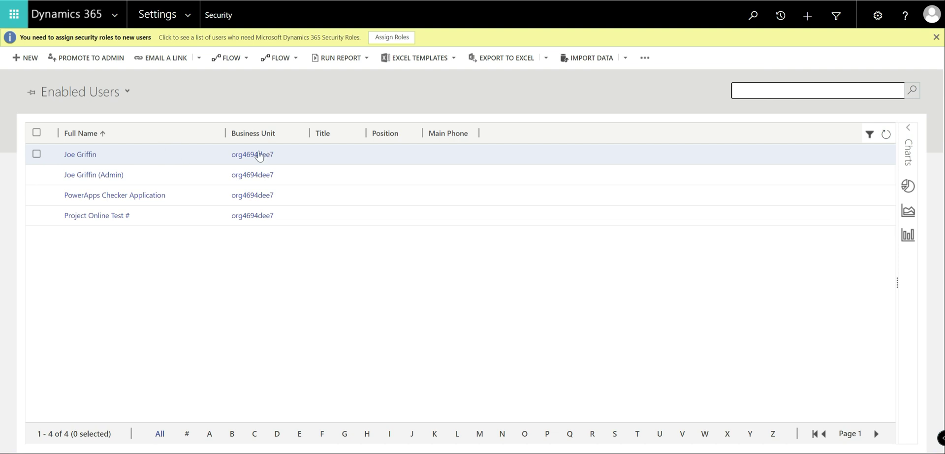
{"action": "left_click", "coordinate": [36, 154]}
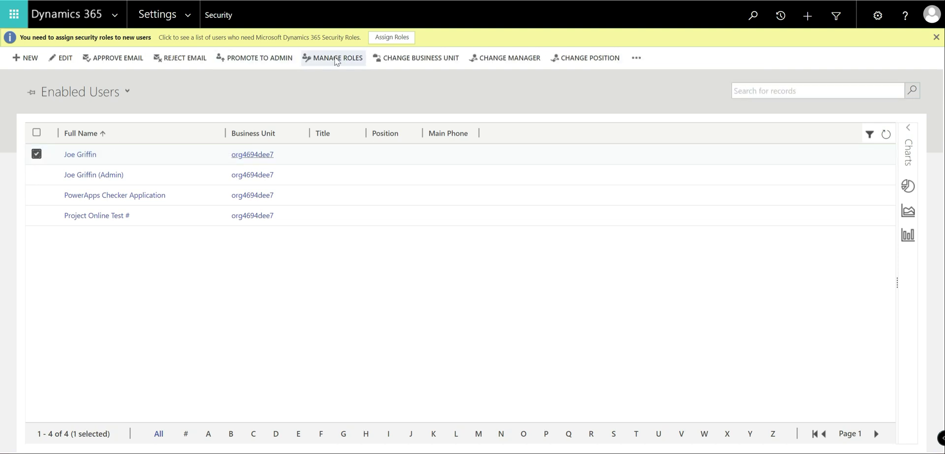
{"action": "left_click", "coordinate": [337, 58]}
{"action": "scroll", "coordinate": [402, 246], "scroll_direction": "down", "scroll_amount": 3}
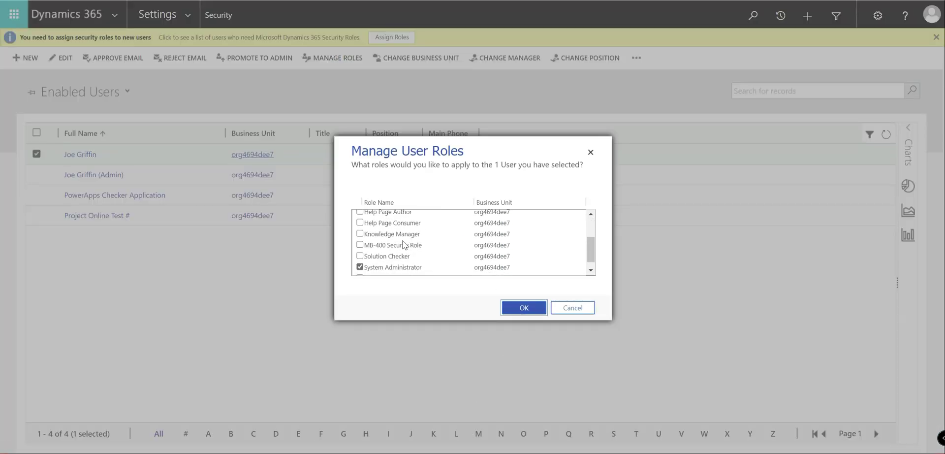
{"action": "left_click", "coordinate": [401, 244]}
{"action": "left_click", "coordinate": [524, 308]}
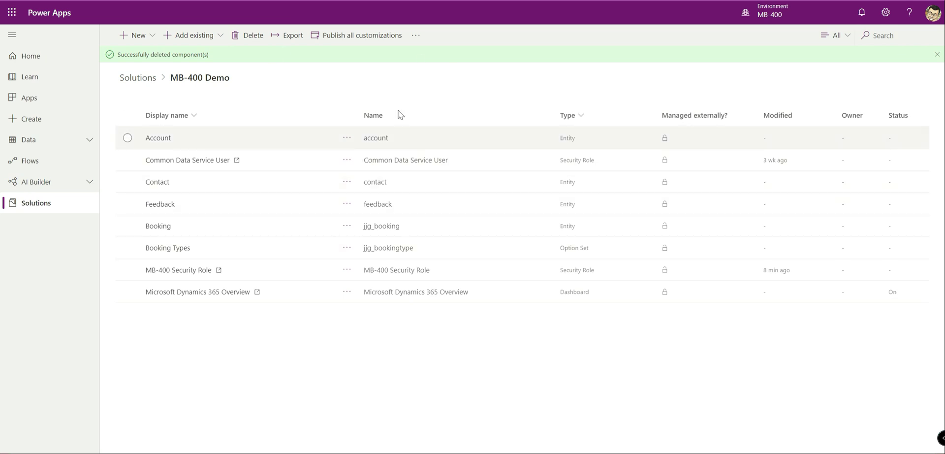
Switch the MB-400 Demo solution to the classic editor from the overflow menu.
{"action": "left_click", "coordinate": [416, 35]}
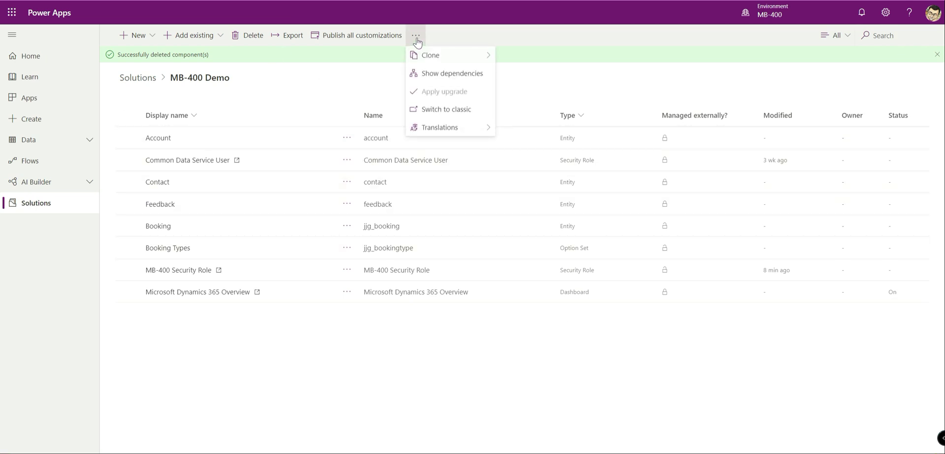
{"action": "left_click", "coordinate": [451, 109]}
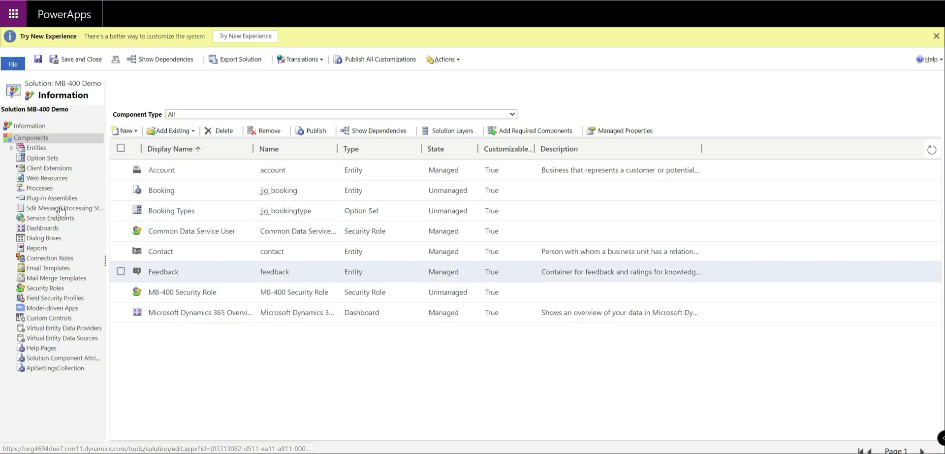
Expand Entities > Contact and open the Contact field list.
{"action": "left_click", "coordinate": [12, 147]}
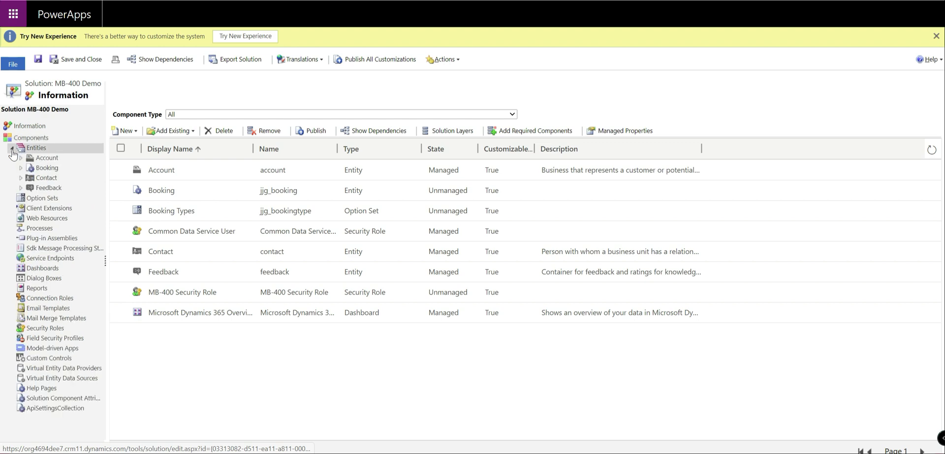
{"action": "left_click", "coordinate": [21, 178]}
{"action": "left_click", "coordinate": [55, 218]}
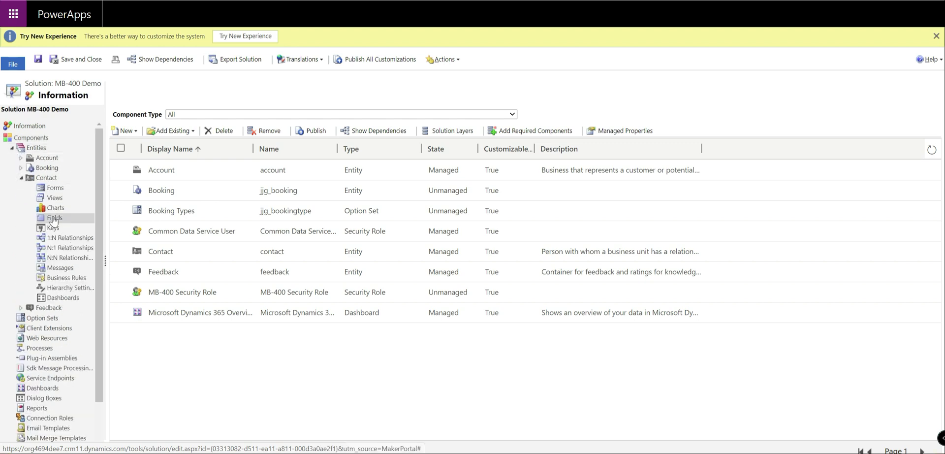
{"action": "scroll", "coordinate": [242, 281], "scroll_direction": "down", "scroll_amount": 3}
{"action": "scroll", "coordinate": [236, 278], "scroll_direction": "down", "scroll_amount": 10}
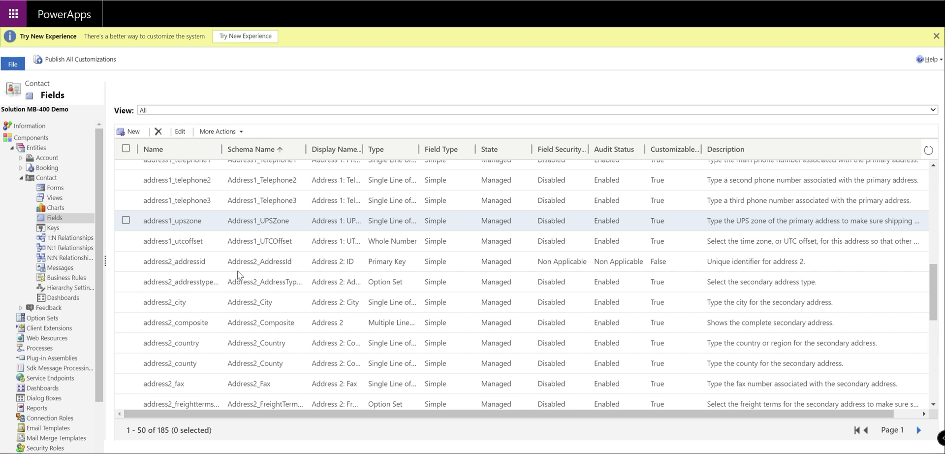
Page forward and back through the Contact field grid.
{"action": "left_click", "coordinate": [920, 430]}
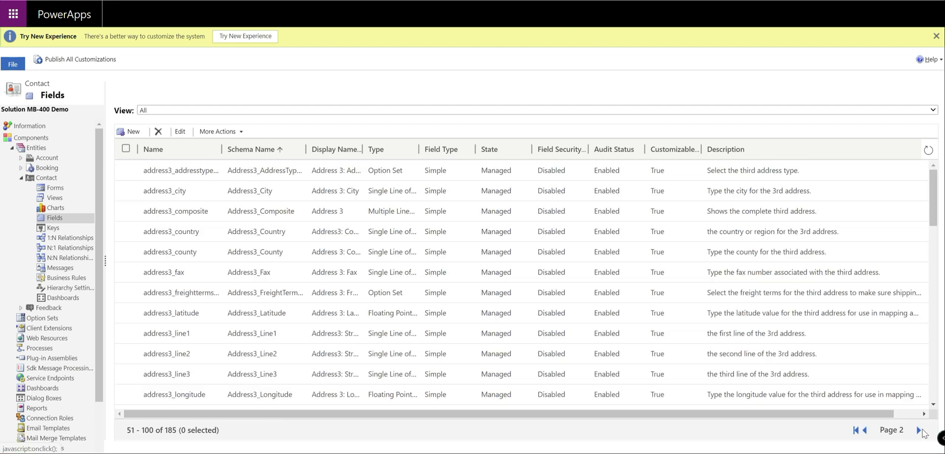
{"action": "left_click", "coordinate": [919, 430]}
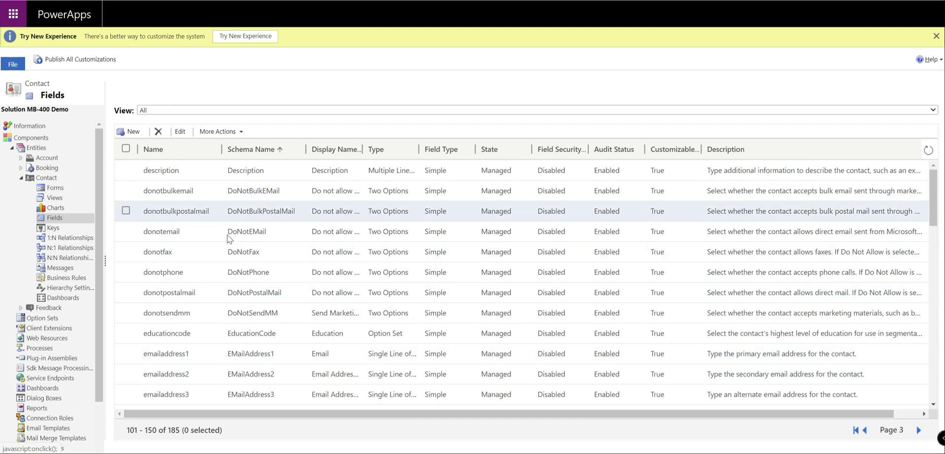
{"action": "scroll", "coordinate": [229, 242], "scroll_direction": "down", "scroll_amount": 5}
{"action": "scroll", "coordinate": [220, 365], "scroll_direction": "up", "scroll_amount": 5}
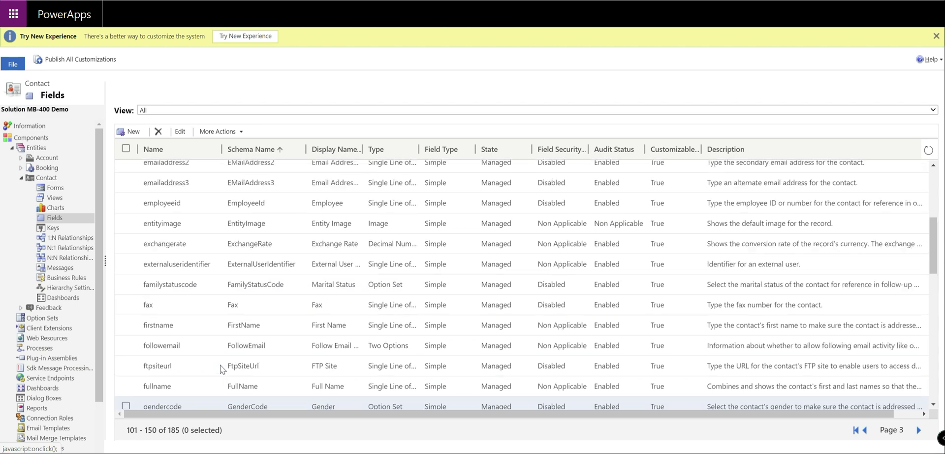
{"action": "scroll", "coordinate": [285, 355], "scroll_direction": "down", "scroll_amount": 4}
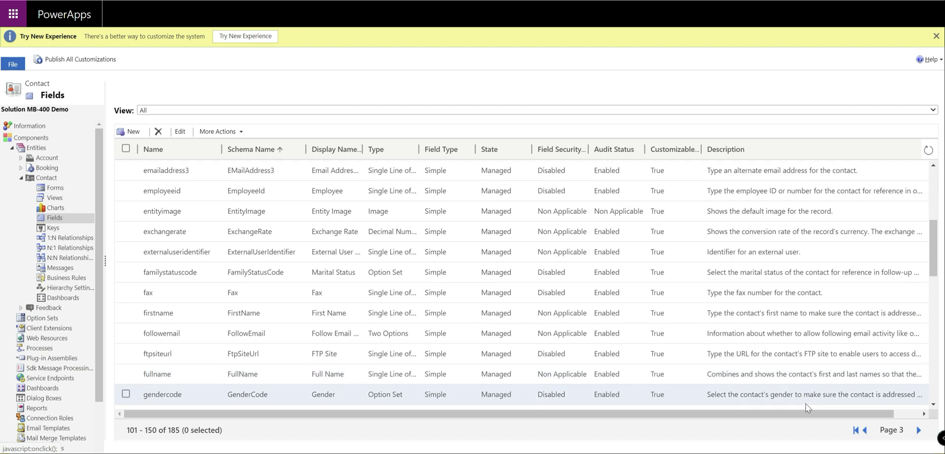
{"action": "left_click", "coordinate": [864, 429]}
{"action": "scroll", "coordinate": [399, 357], "scroll_direction": "down", "scroll_amount": 10}
{"action": "scroll", "coordinate": [400, 358], "scroll_direction": "down", "scroll_amount": 5}
{"action": "scroll", "coordinate": [208, 329], "scroll_direction": "up", "scroll_amount": 3}
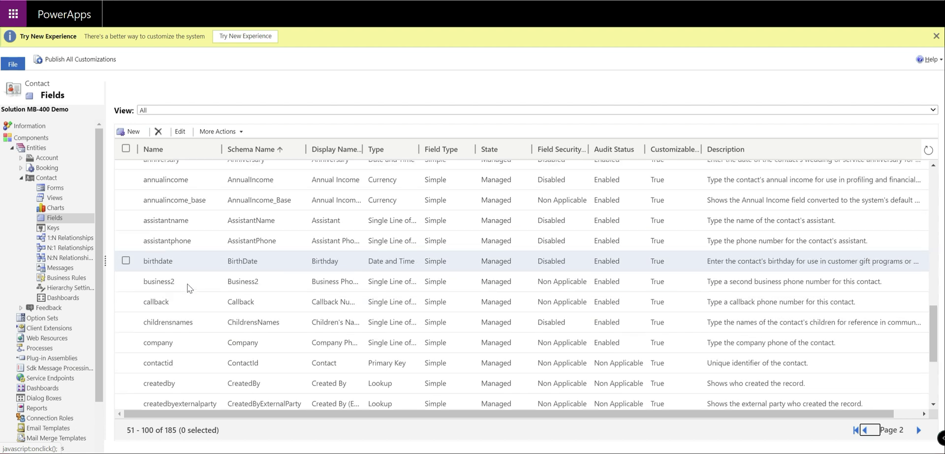
{"action": "scroll", "coordinate": [285, 290], "scroll_direction": "up", "scroll_amount": 1}
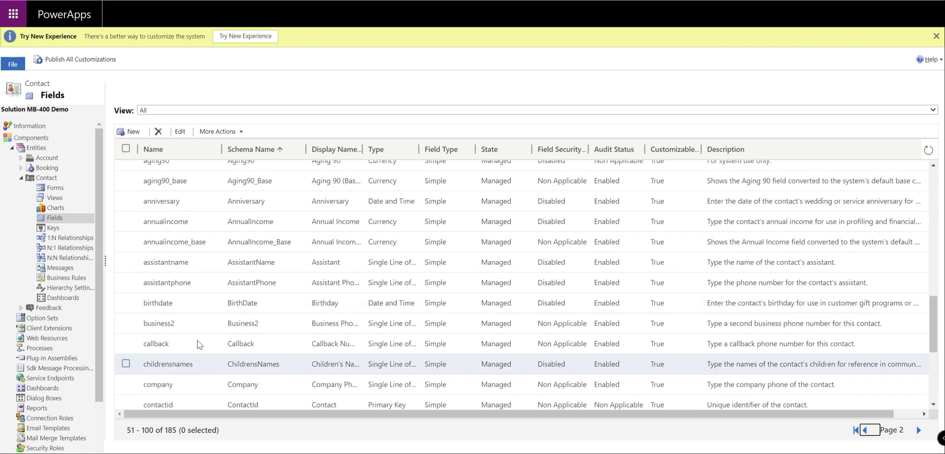
Open and close the Business Phone 2 field, then scroll toward department.
{"action": "left_click", "coordinate": [188, 324]}
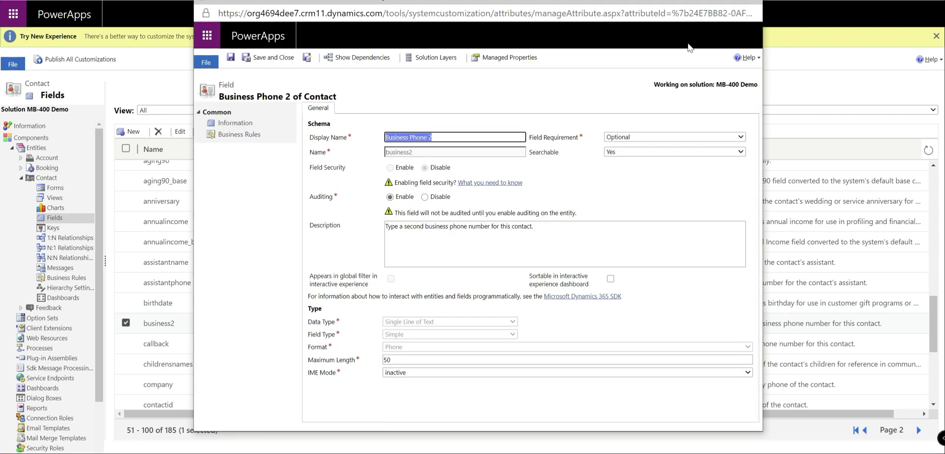
{"action": "key", "text": "alt+F4"}
{"action": "scroll", "coordinate": [162, 309], "scroll_direction": "down", "scroll_amount": 4}
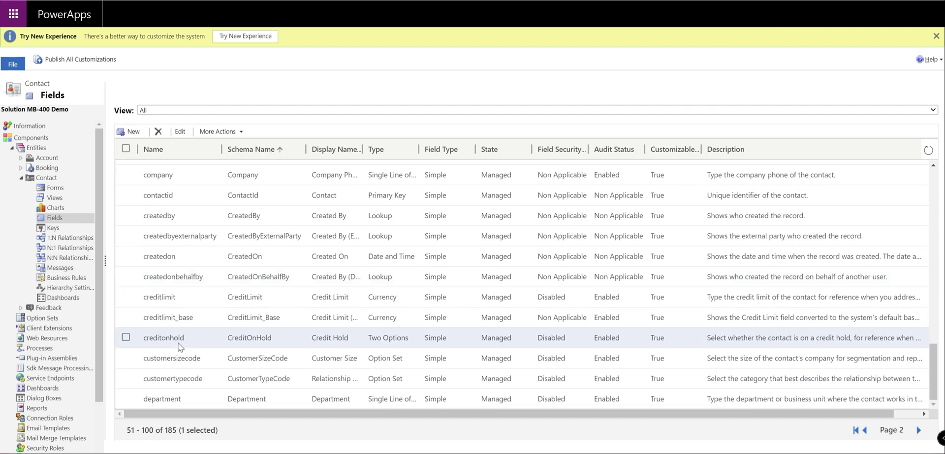
Set Field Security to Enable on the Contact Department field, then save and close.
{"action": "double_click", "coordinate": [168, 401]}
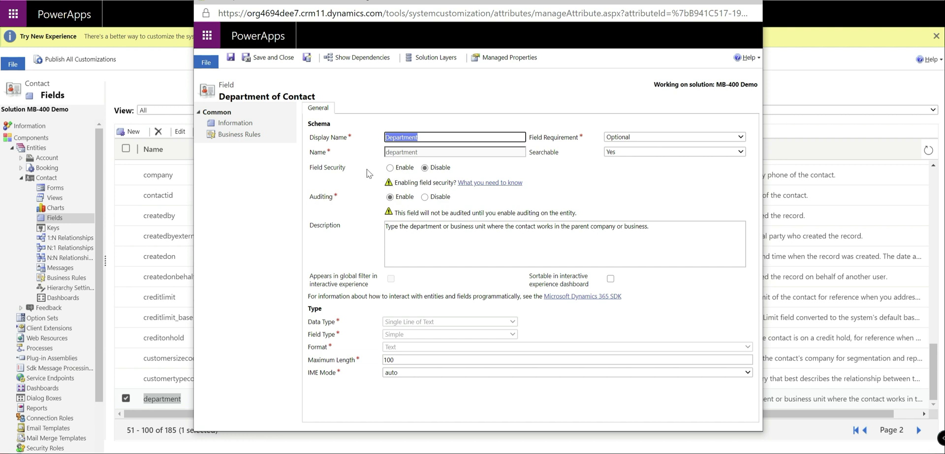
{"action": "left_click", "coordinate": [391, 167]}
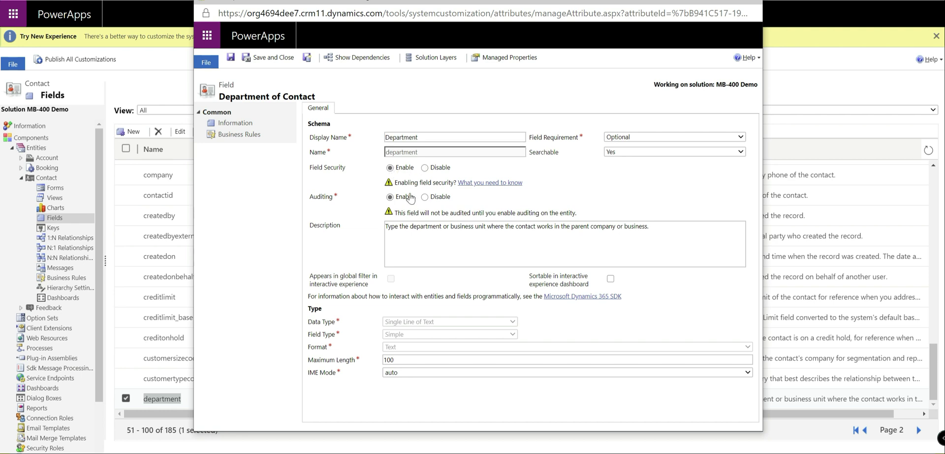
{"action": "left_click", "coordinate": [262, 59]}
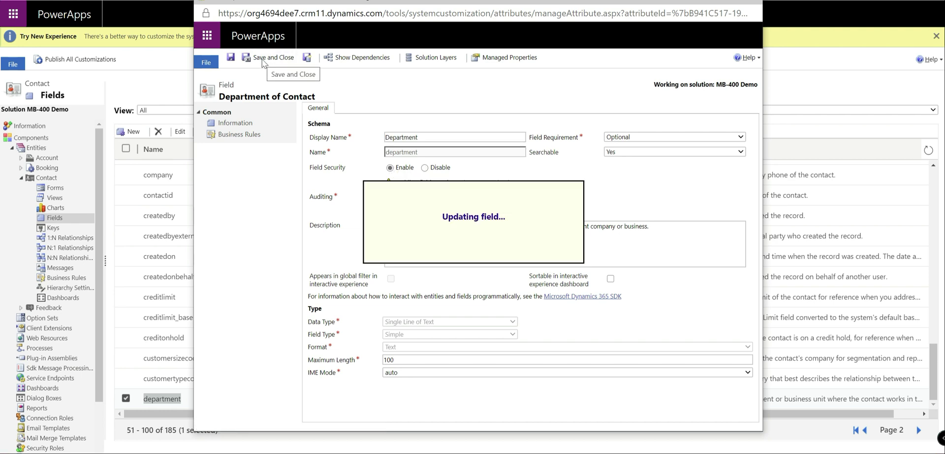
Publish the Contact customizations and show the solution's Field Security Profiles list.
{"action": "left_click", "coordinate": [34, 181]}
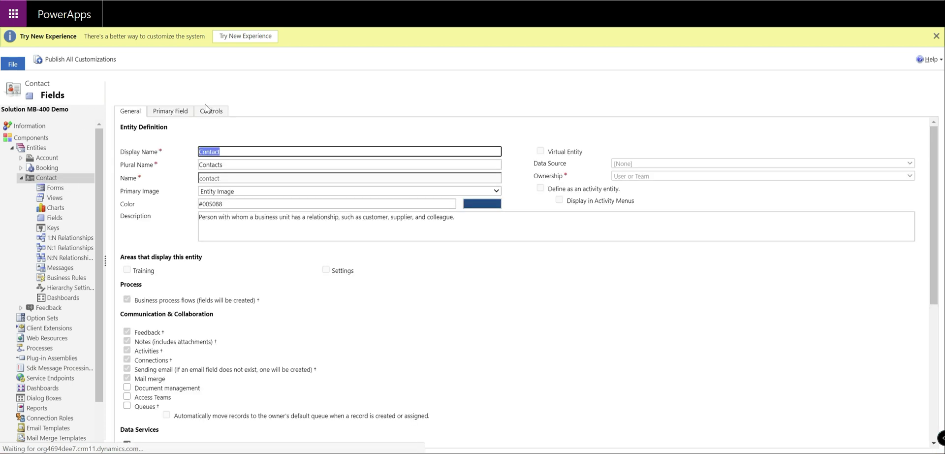
{"action": "left_click", "coordinate": [223, 60]}
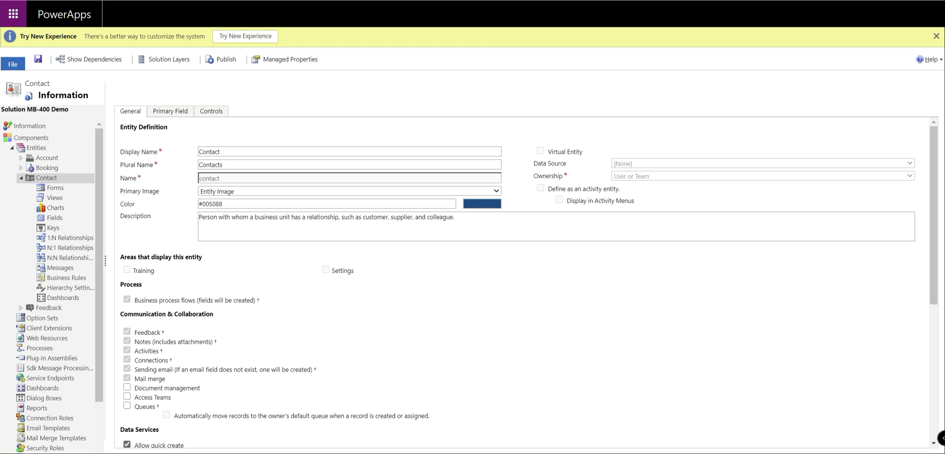
{"action": "scroll", "coordinate": [61, 351], "scroll_direction": "down", "scroll_amount": 3}
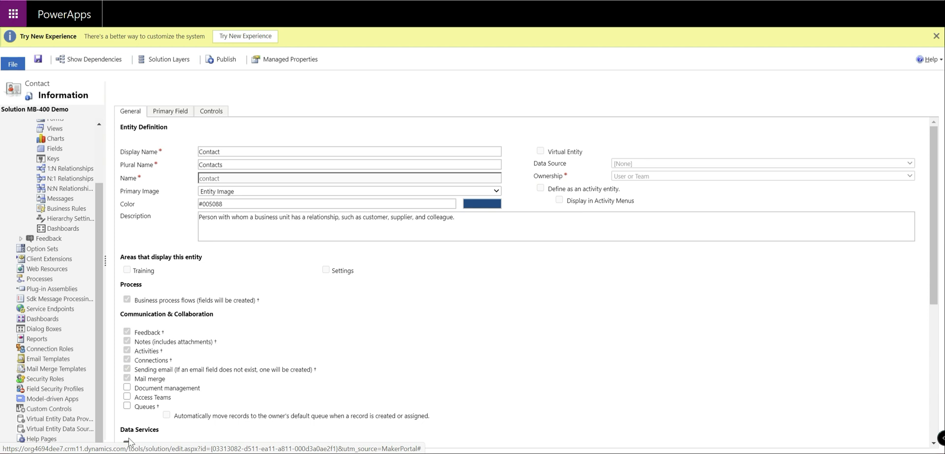
{"action": "left_click", "coordinate": [53, 388]}
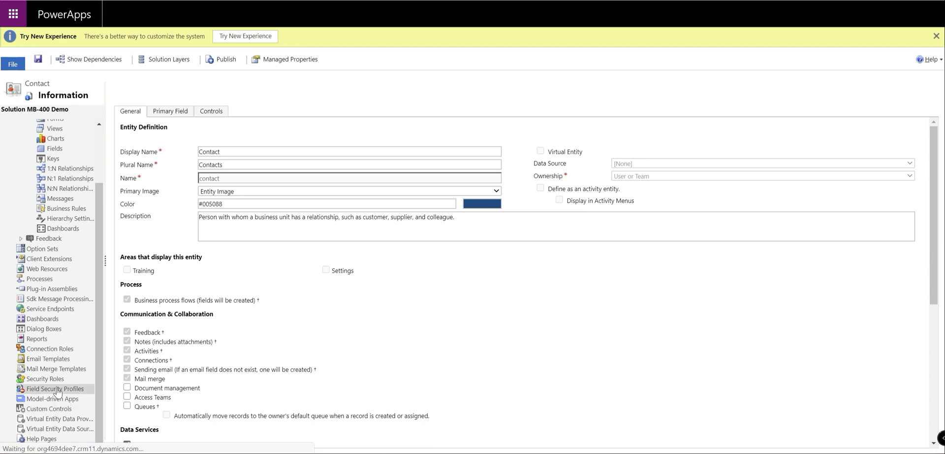
Create and save a new field security profile named 'MB-400 Field Security Profile'.
{"action": "left_click", "coordinate": [124, 130]}
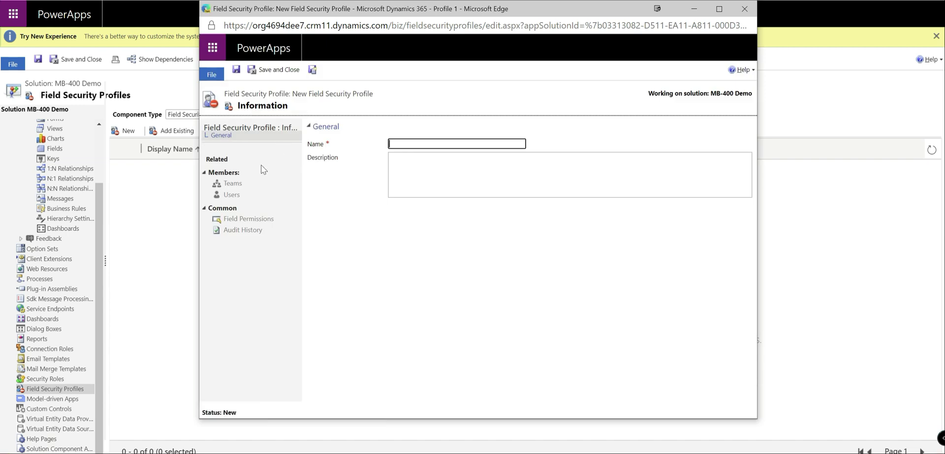
{"action": "left_click", "coordinate": [428, 144]}
{"action": "type", "text": "MB-400 Field Security Profile"}
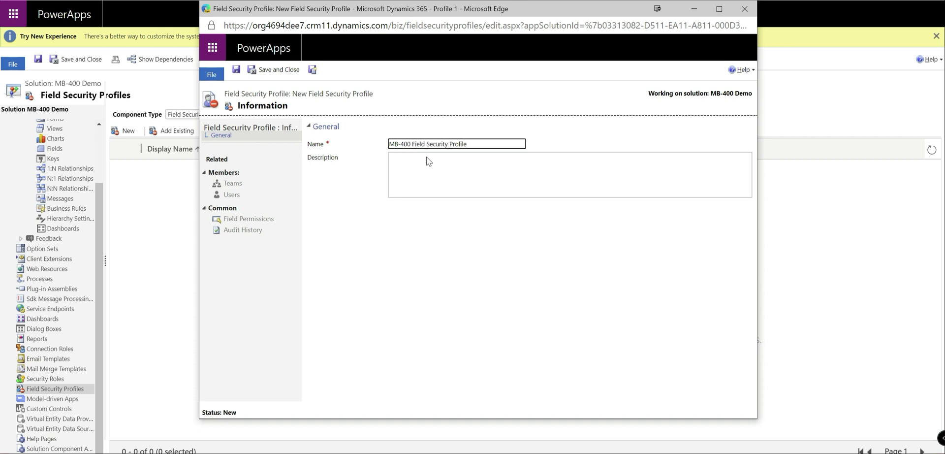
{"action": "key", "text": "Tab"}
{"action": "left_click", "coordinate": [236, 70]}
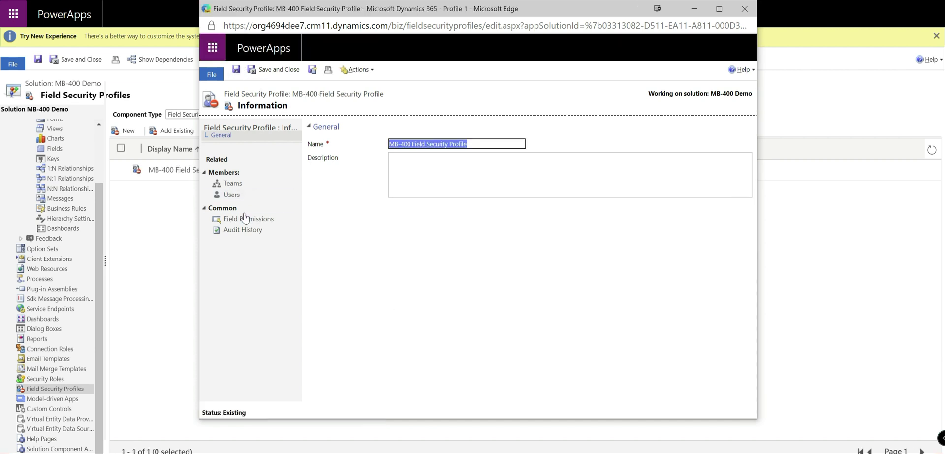
Set Allow Update and Allow Create to Yes for the Contact department field permission.
{"action": "left_click", "coordinate": [262, 223]}
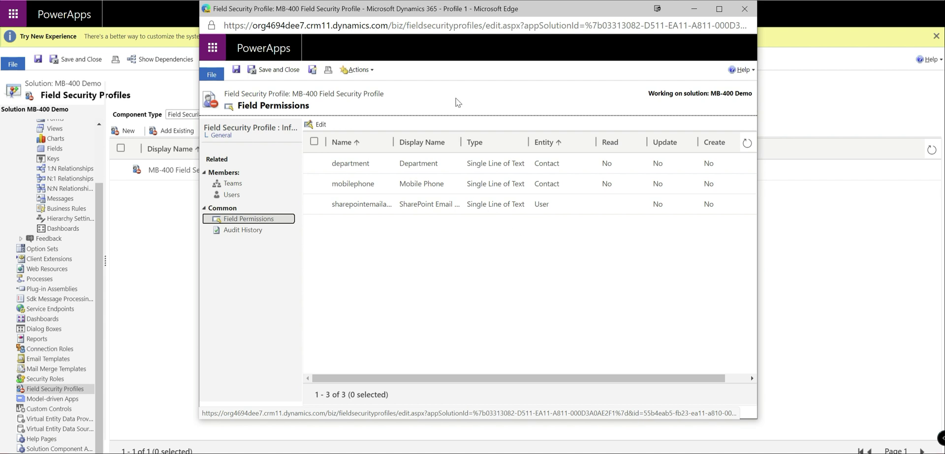
{"action": "double_click", "coordinate": [349, 166]}
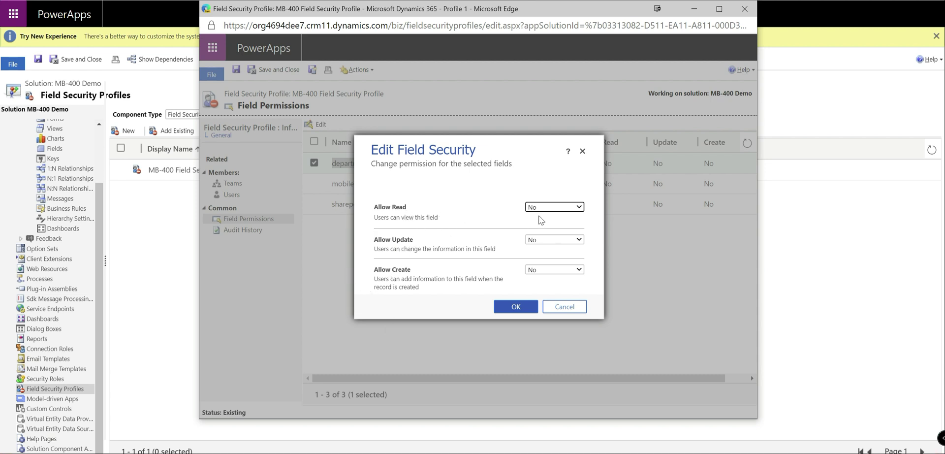
{"action": "left_click", "coordinate": [543, 241]}
{"action": "left_click", "coordinate": [543, 251]}
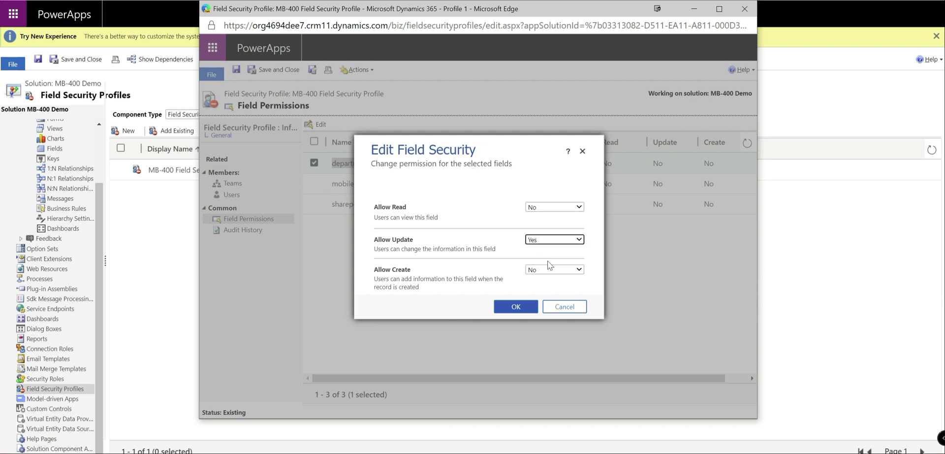
{"action": "left_click", "coordinate": [551, 270]}
{"action": "left_click", "coordinate": [545, 281]}
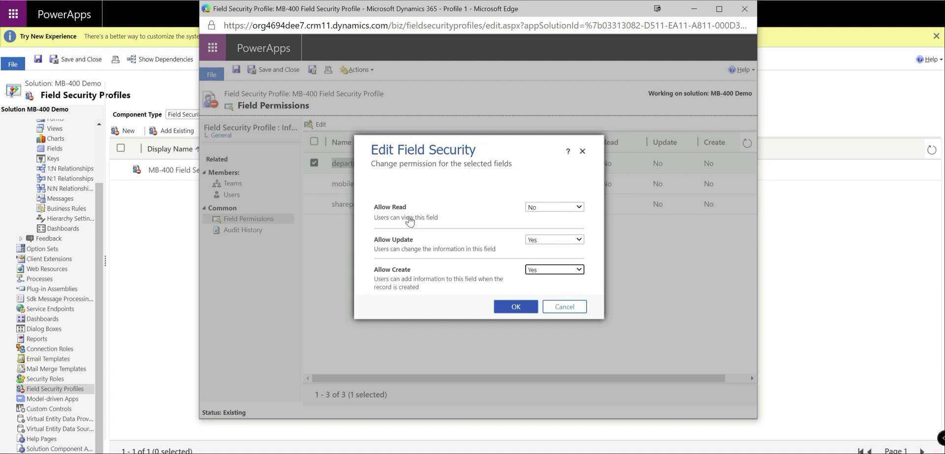
{"action": "left_click", "coordinate": [516, 311]}
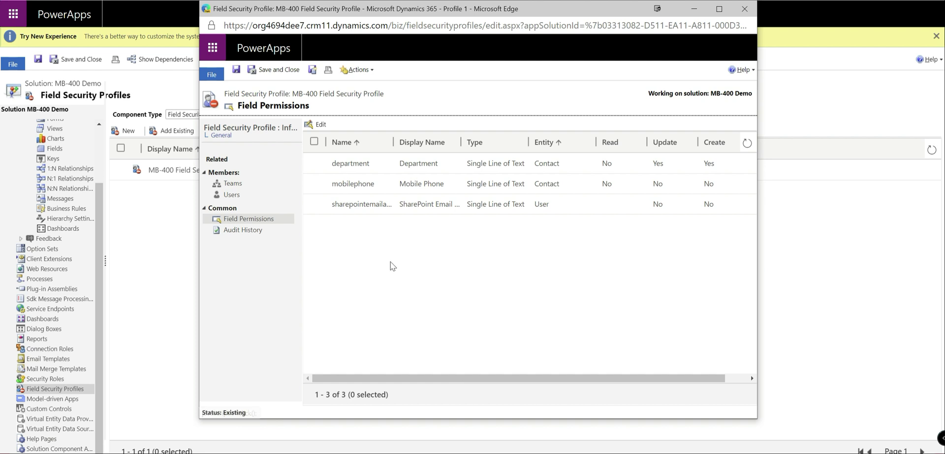
Add one user to the profile's members, then save and close the profile.
{"action": "left_click", "coordinate": [231, 195]}
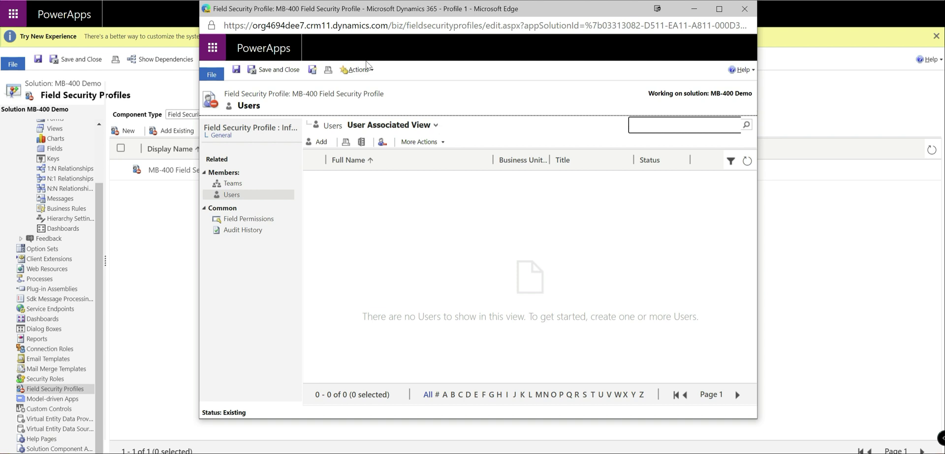
{"action": "left_click", "coordinate": [323, 149]}
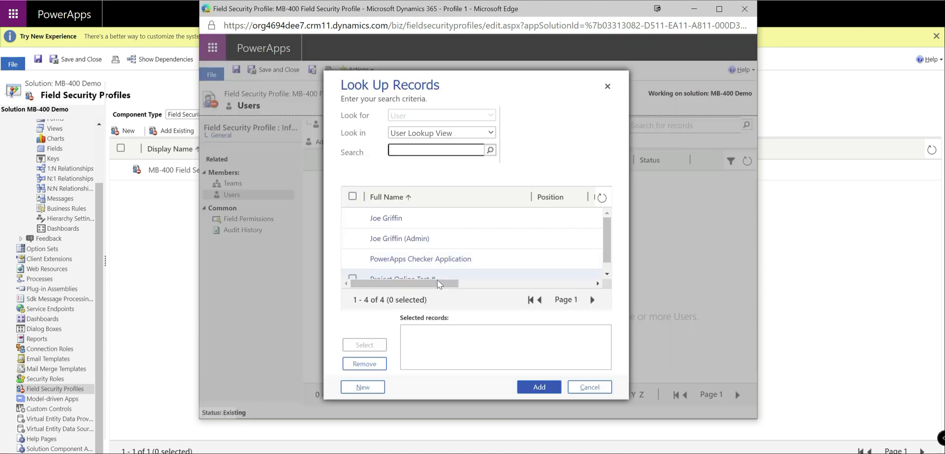
{"action": "left_click", "coordinate": [352, 217]}
{"action": "left_click", "coordinate": [355, 347]}
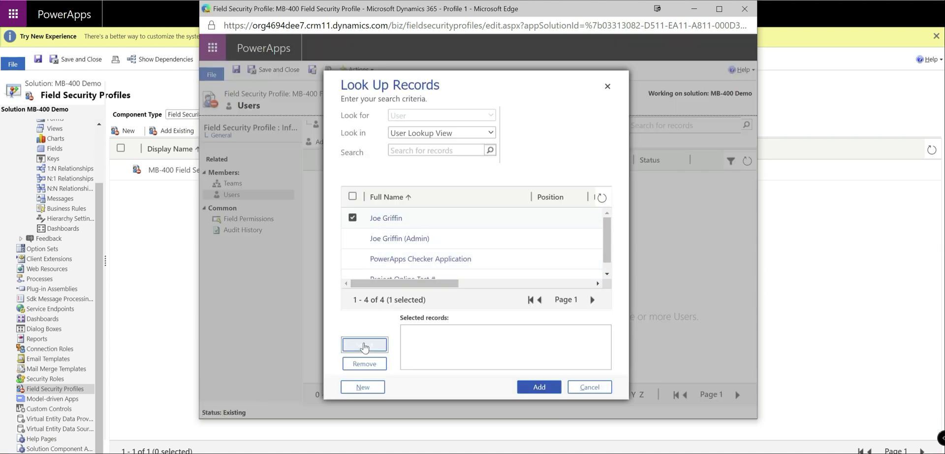
{"action": "left_click", "coordinate": [538, 386]}
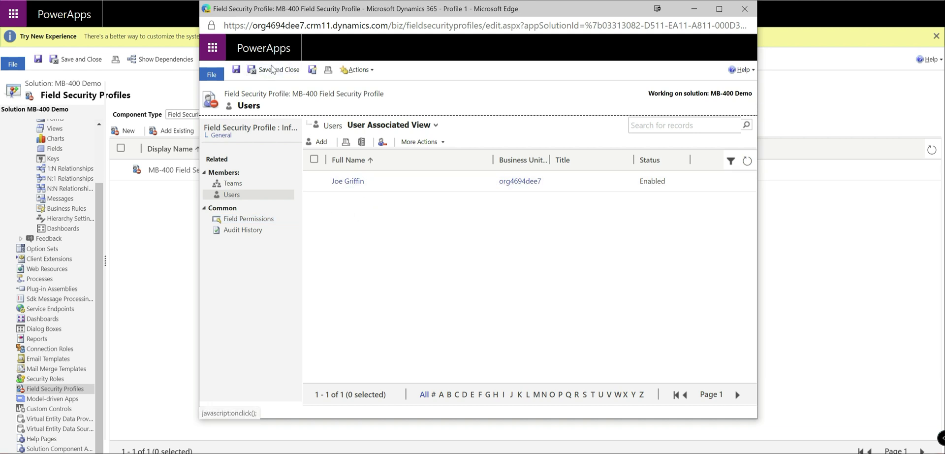
{"action": "left_click", "coordinate": [271, 69]}
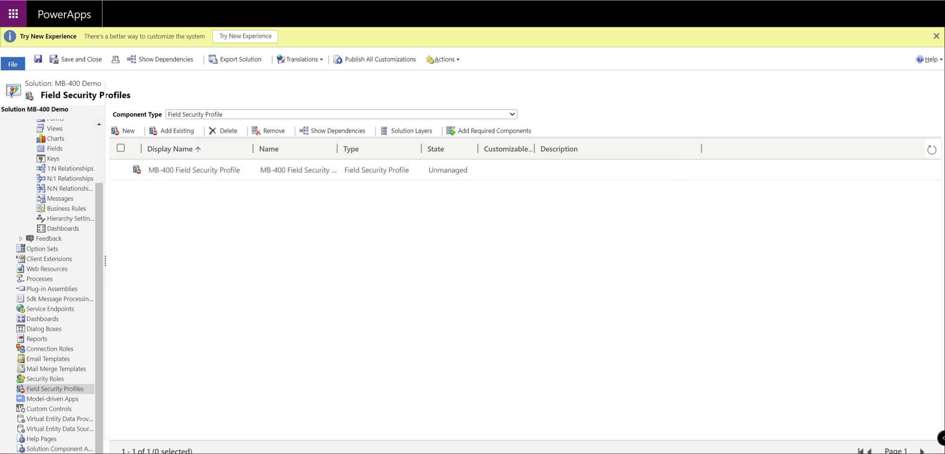
Save and close the classic solution window and refresh the MB-400 Demo solution page.
{"action": "left_click", "coordinate": [74, 60]}
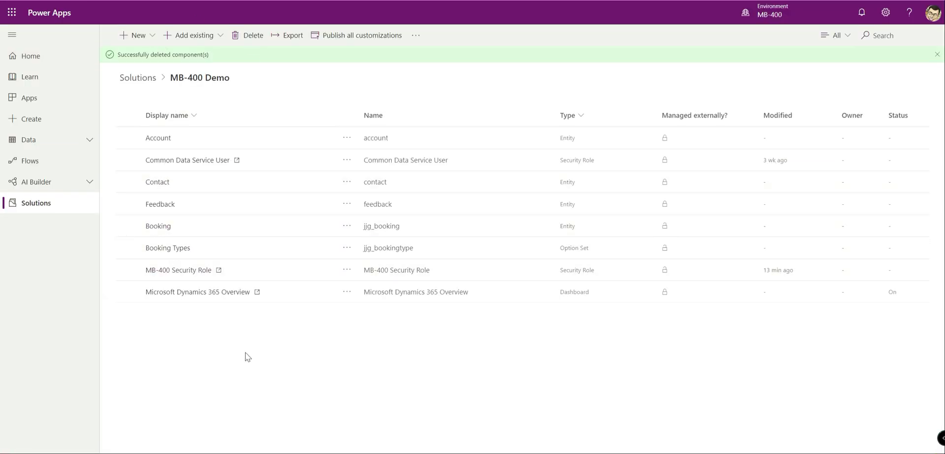
{"action": "key", "text": "F5"}
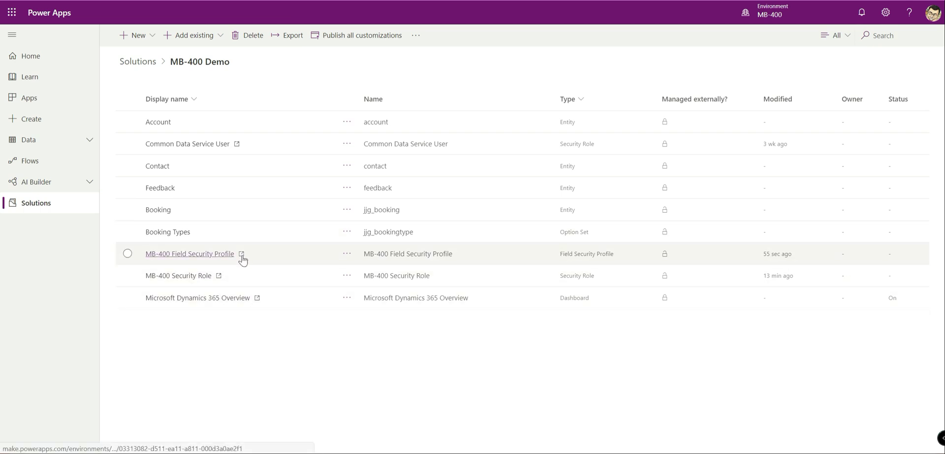
{"action": "left_click", "coordinate": [193, 279]}
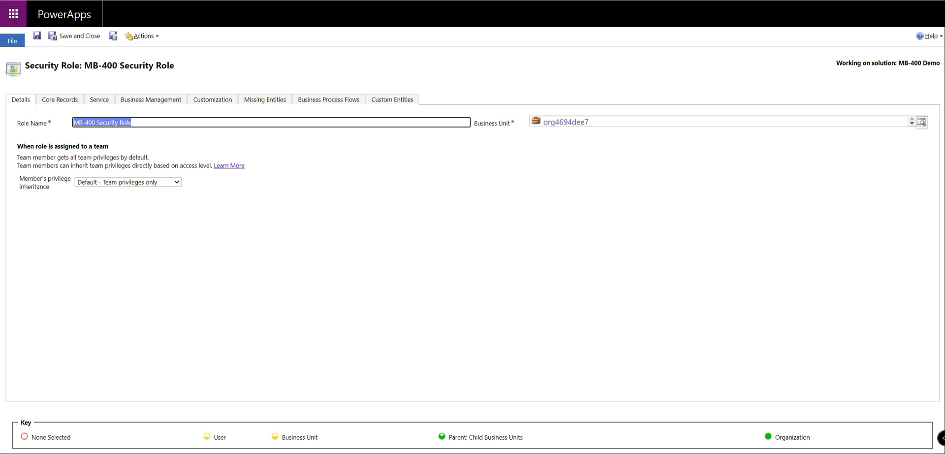
{"action": "key", "text": "ctrl+w"}
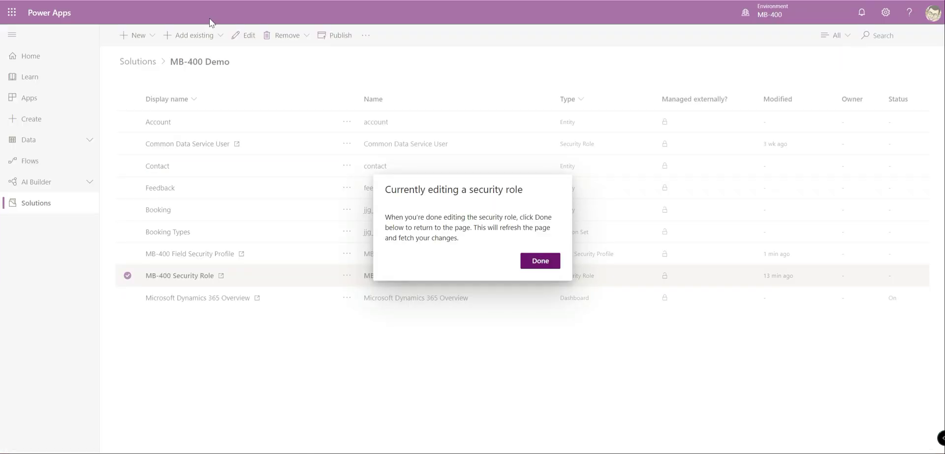
{"action": "left_click", "coordinate": [541, 261]}
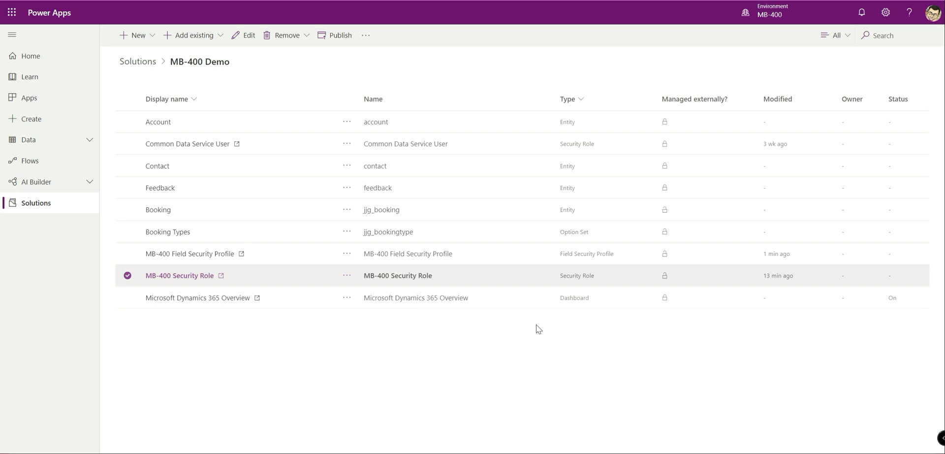